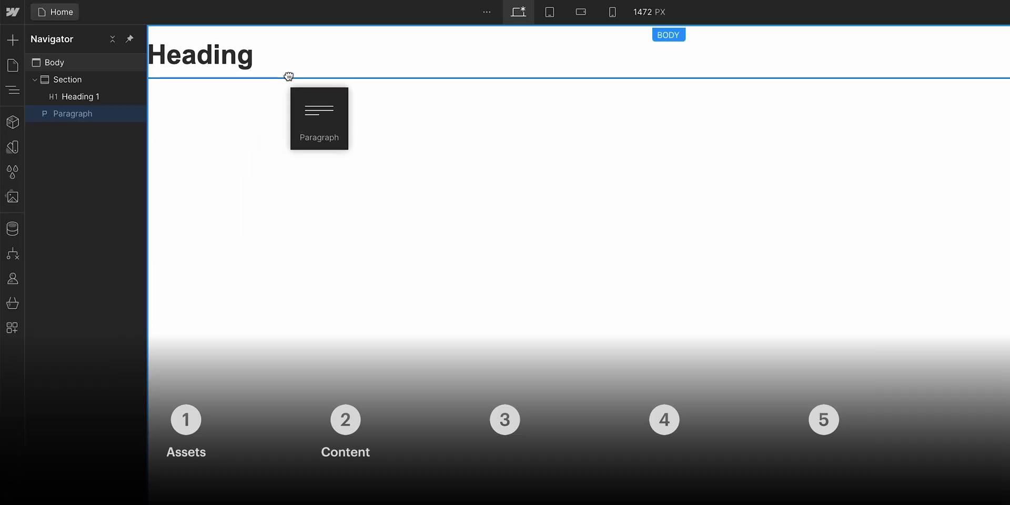
# Preview the finished hero layout, then start from a blank page with only the Body.
pyautogui.moveTo(289, 79); pyautogui.dragTo(295, 66)
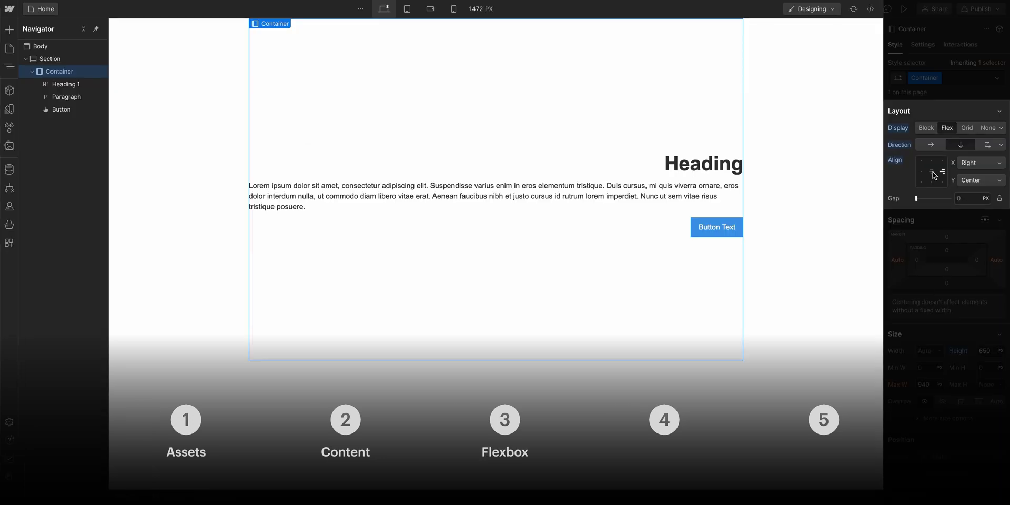
pyautogui.click(932, 172)
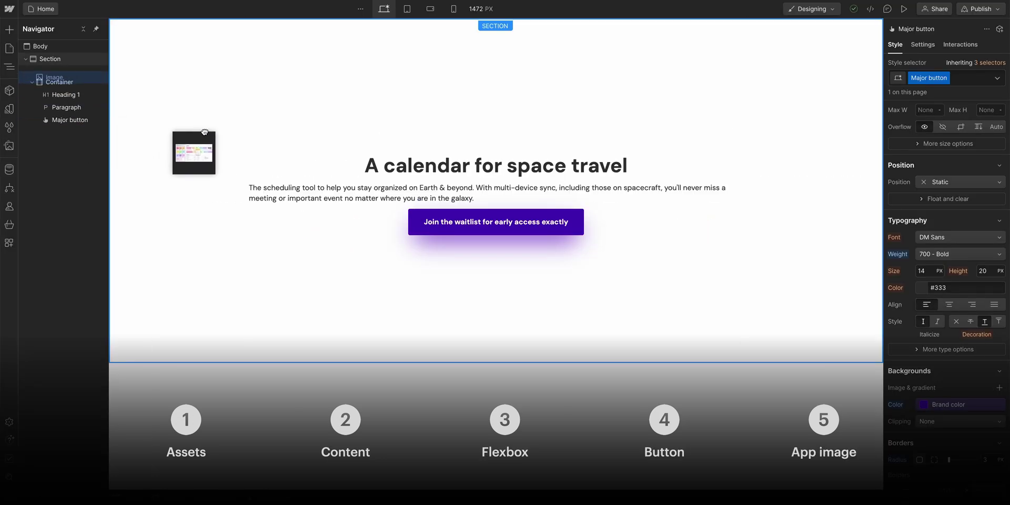
pyautogui.moveTo(168, 127); pyautogui.dragTo(412, 243)
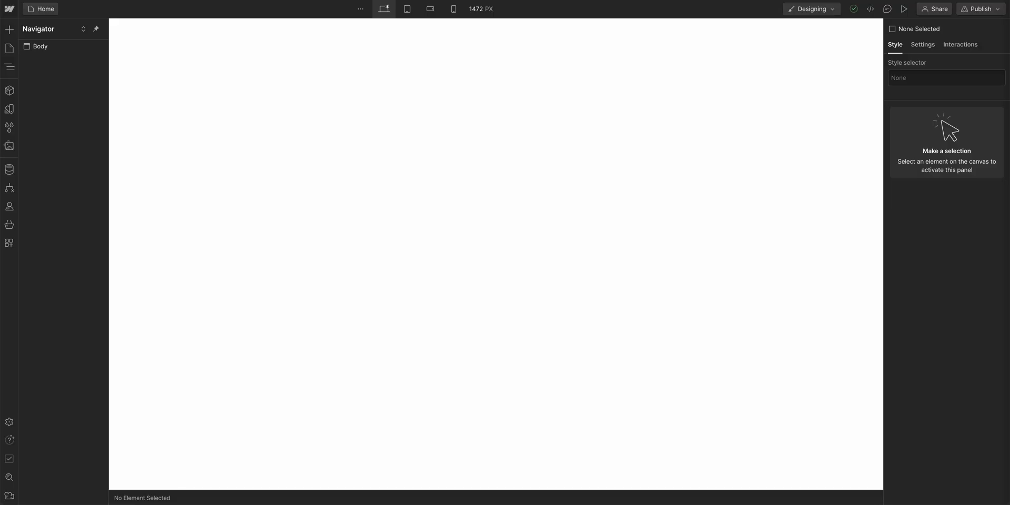
# Drop all 14 files from the Webflow 101 Assets folder onto the canvas to upload them.
pyautogui.moveTo(752, 502); pyautogui.dragTo(525, 193)
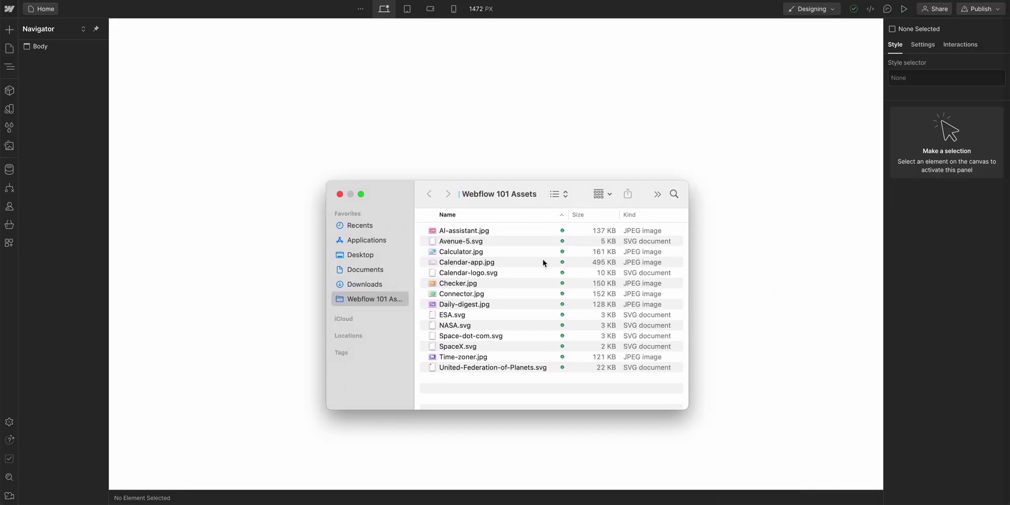
pyautogui.moveTo(566, 385); pyautogui.dragTo(266, 272)
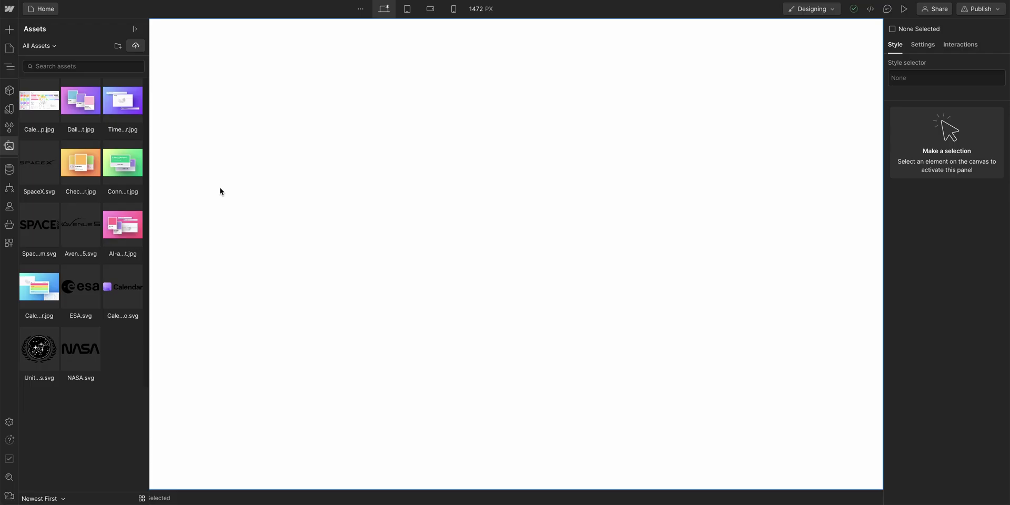
# Add a Section, then a Heading, a Paragraph and a Button from the Add panel.
pyautogui.click(13, 35)
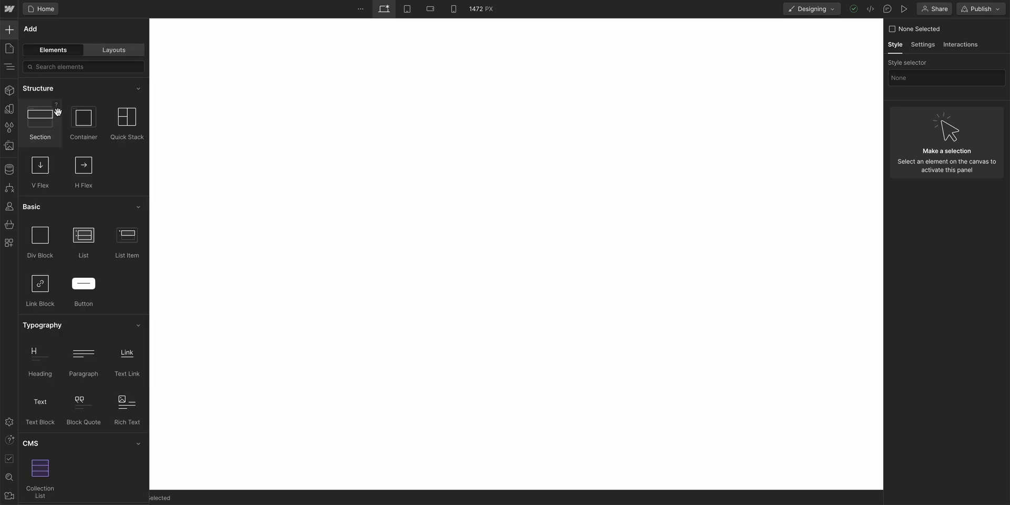
pyautogui.moveTo(58, 112); pyautogui.dragTo(194, 77)
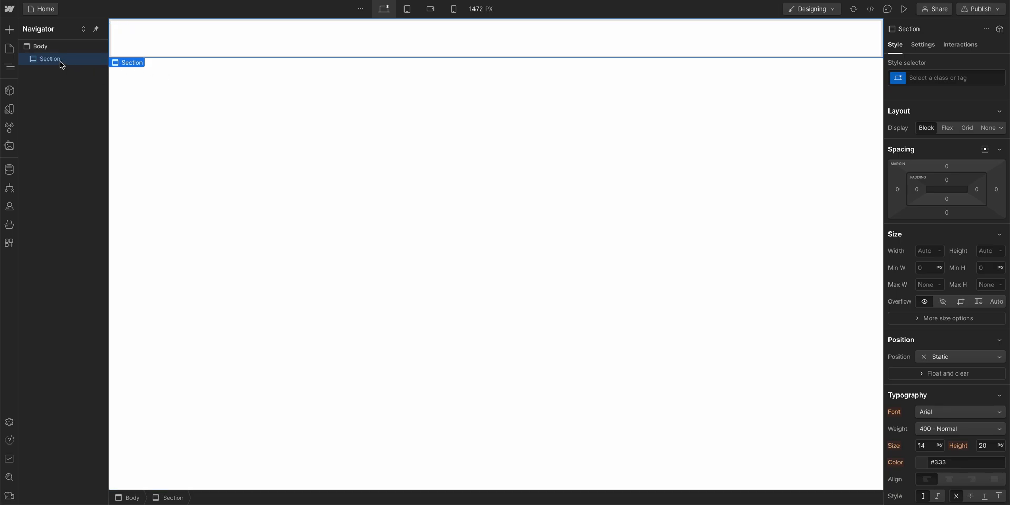
pyautogui.click(12, 35)
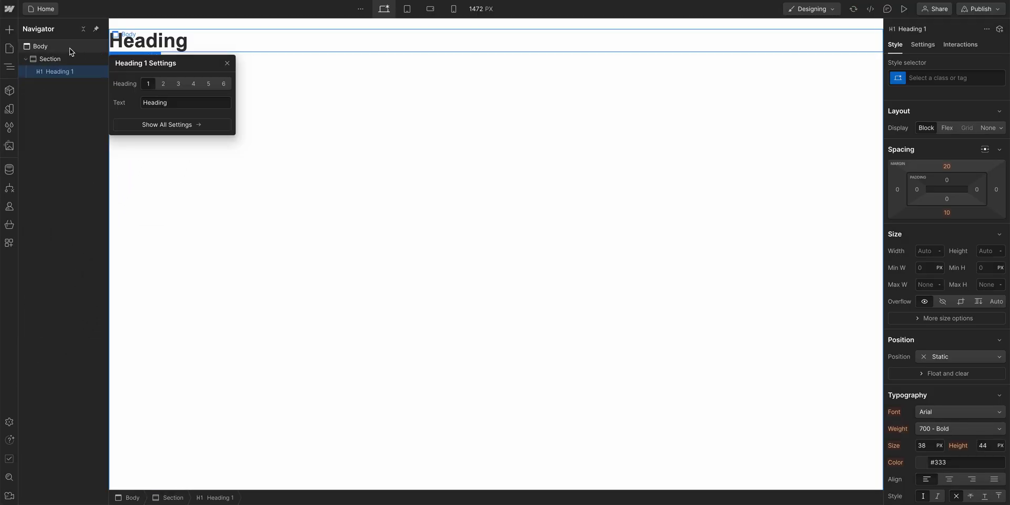
pyautogui.click(9, 30)
pyautogui.moveTo(79, 347); pyautogui.dragTo(213, 54)
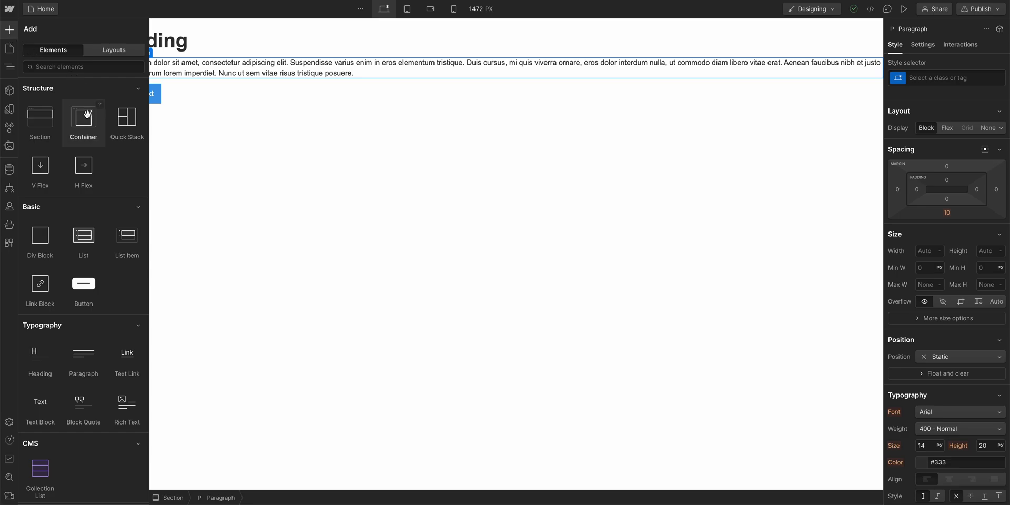
# Add a Container inside the Section and move the heading, paragraph and button into it.
pyautogui.moveTo(88, 114); pyautogui.dragTo(163, 39)
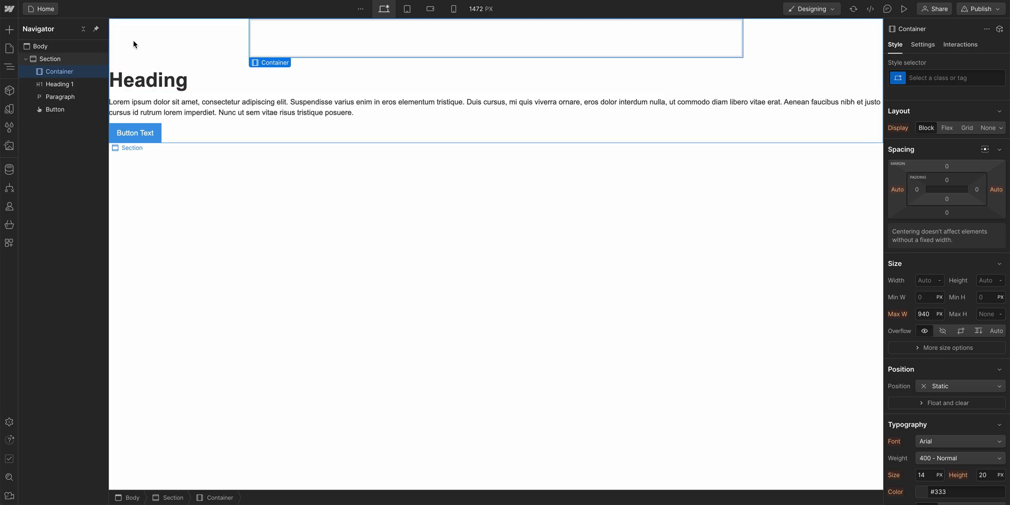
pyautogui.click(100, 50)
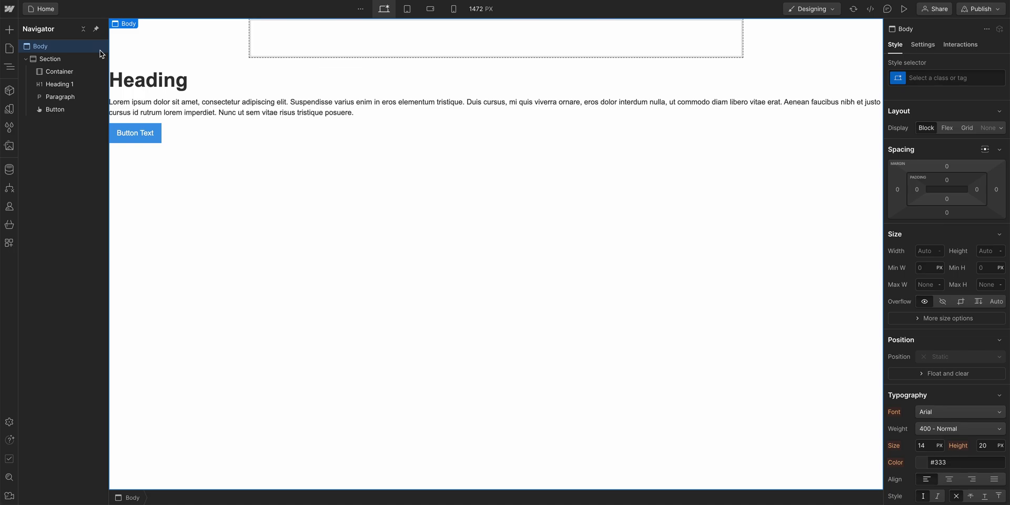
pyautogui.click(91, 60)
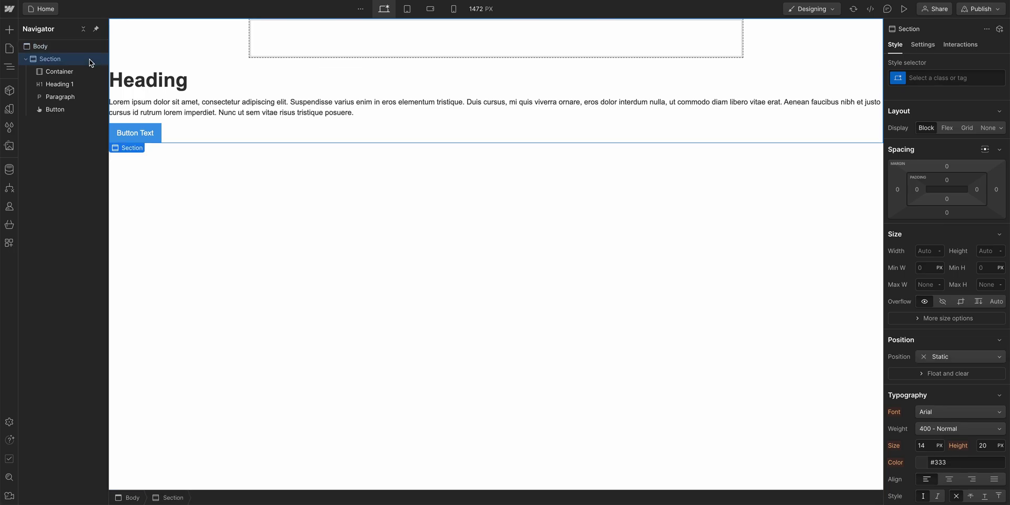
pyautogui.click(86, 73)
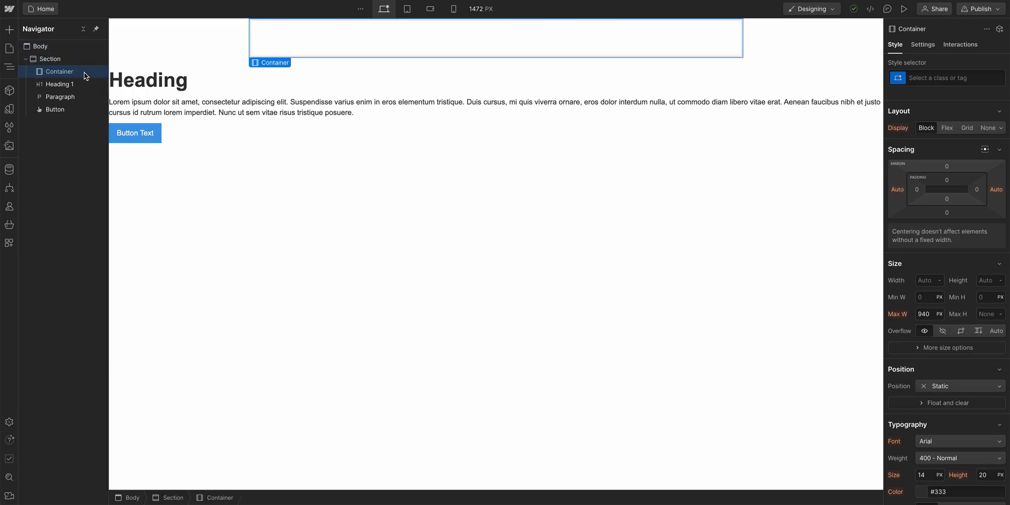
pyautogui.click(140, 76)
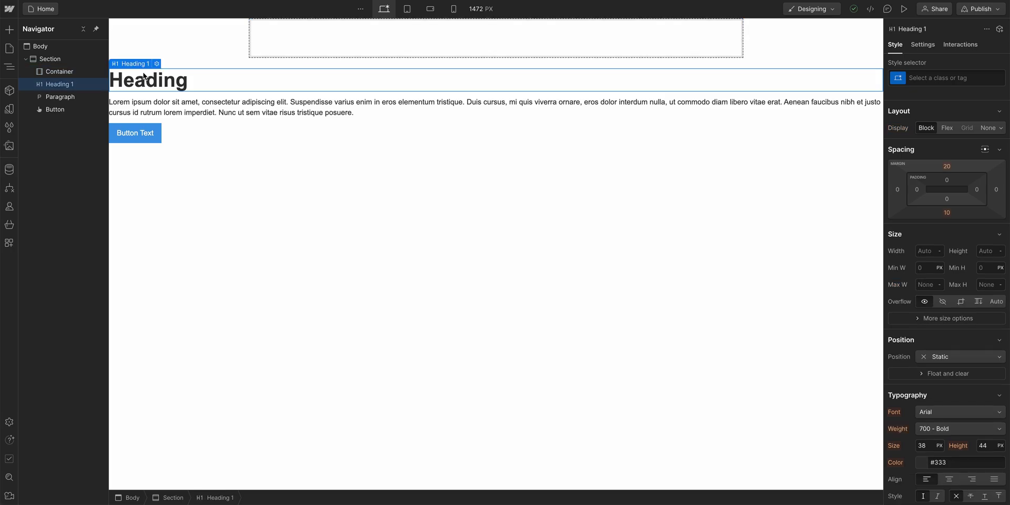
pyautogui.moveTo(145, 77); pyautogui.dragTo(254, 54)
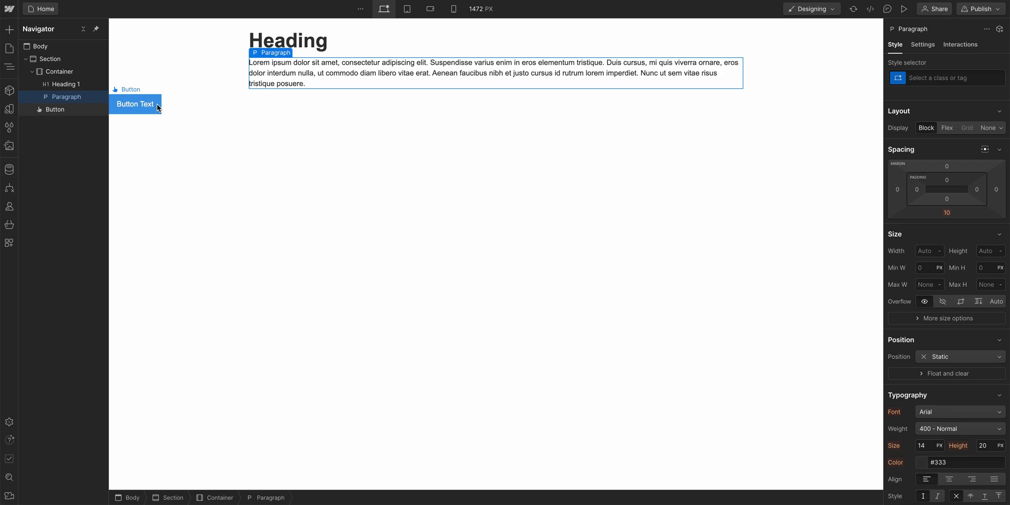
pyautogui.moveTo(159, 109); pyautogui.dragTo(257, 87)
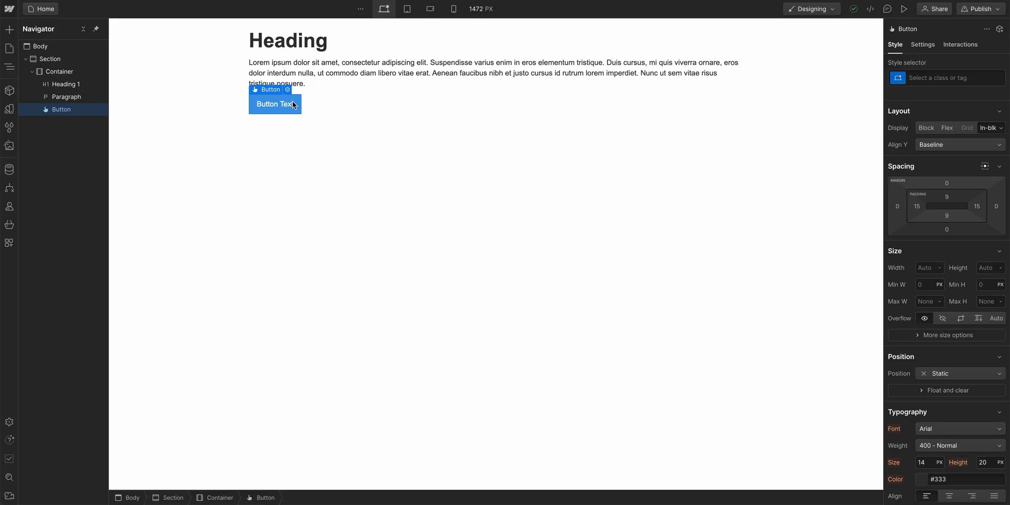
# Give the Container 650 px height and a vertical flex layout, trying several alignment options.
pyautogui.click(313, 96)
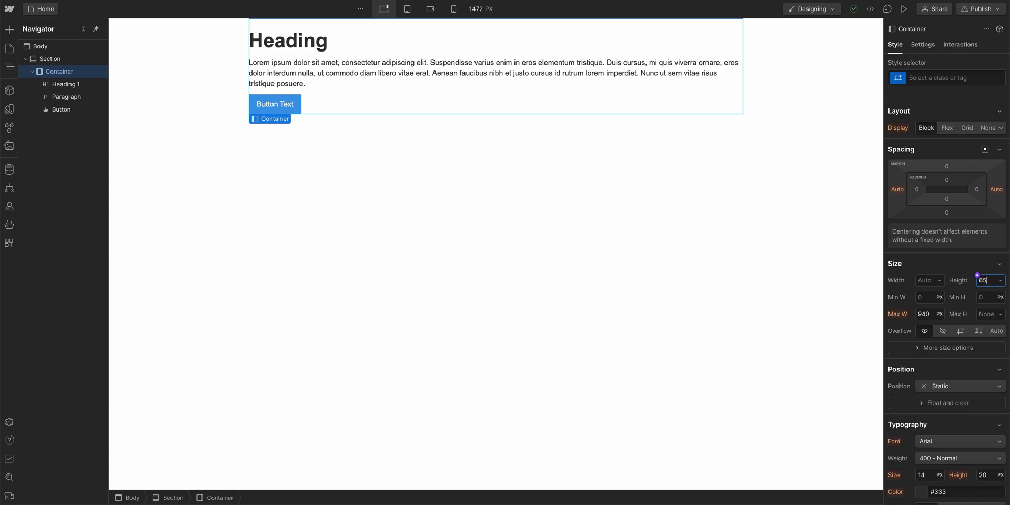
pyautogui.press('Return')
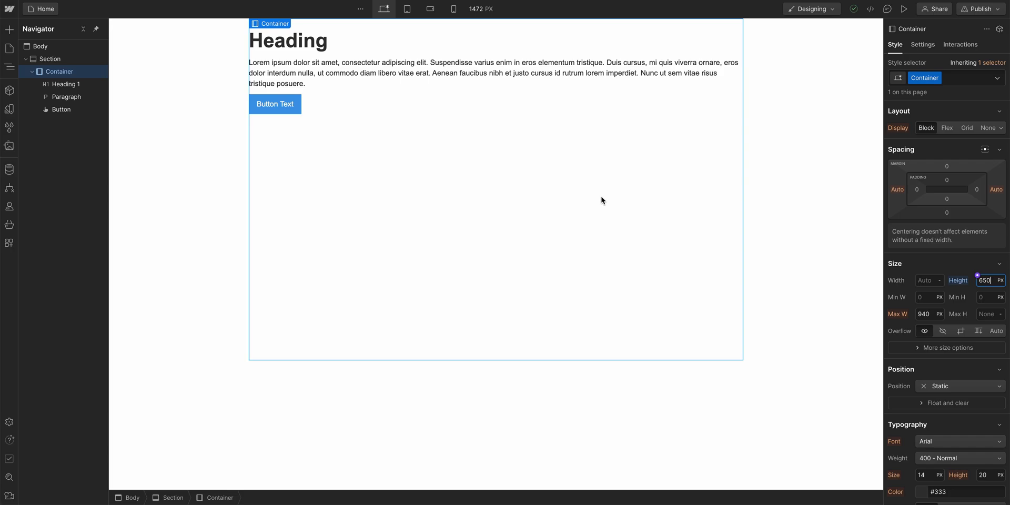
pyautogui.click(948, 132)
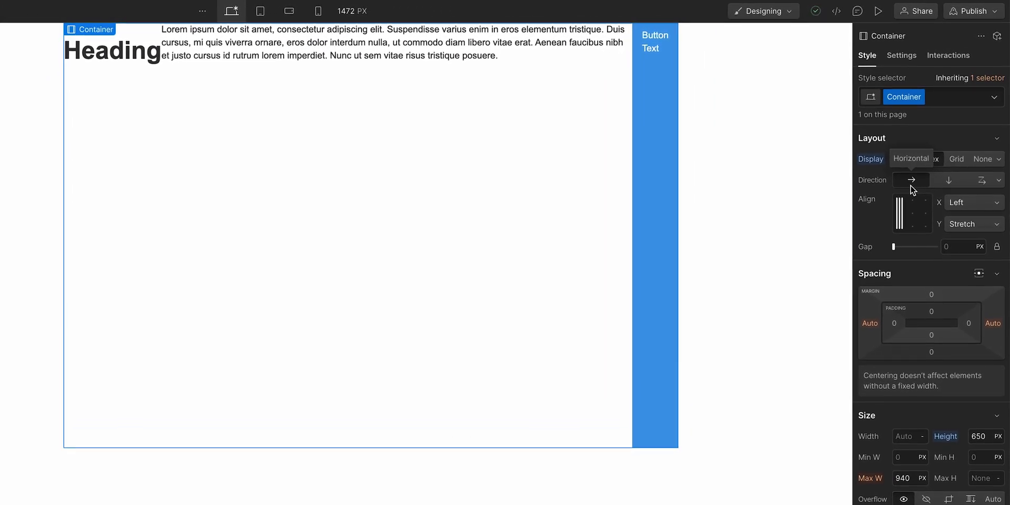
pyautogui.click(950, 182)
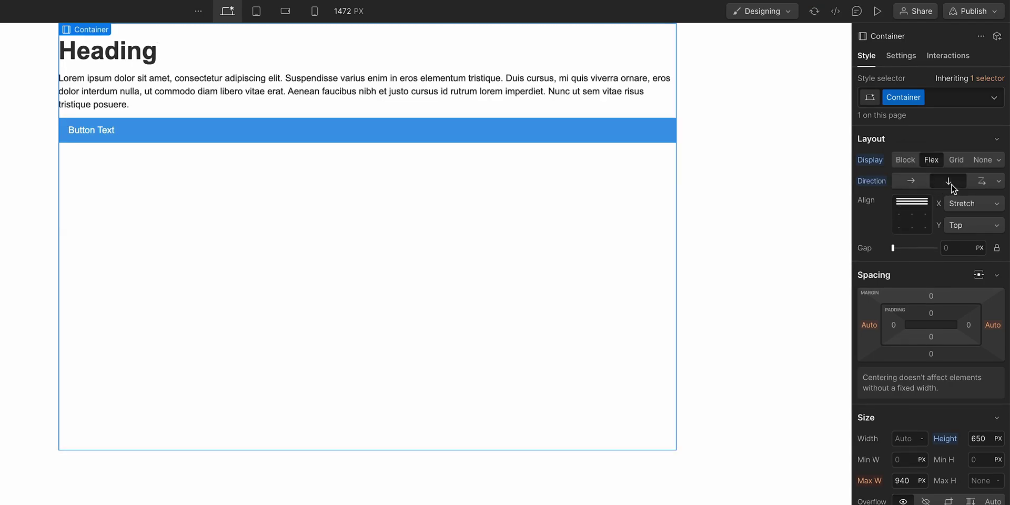
pyautogui.click(912, 214)
pyautogui.click(898, 228)
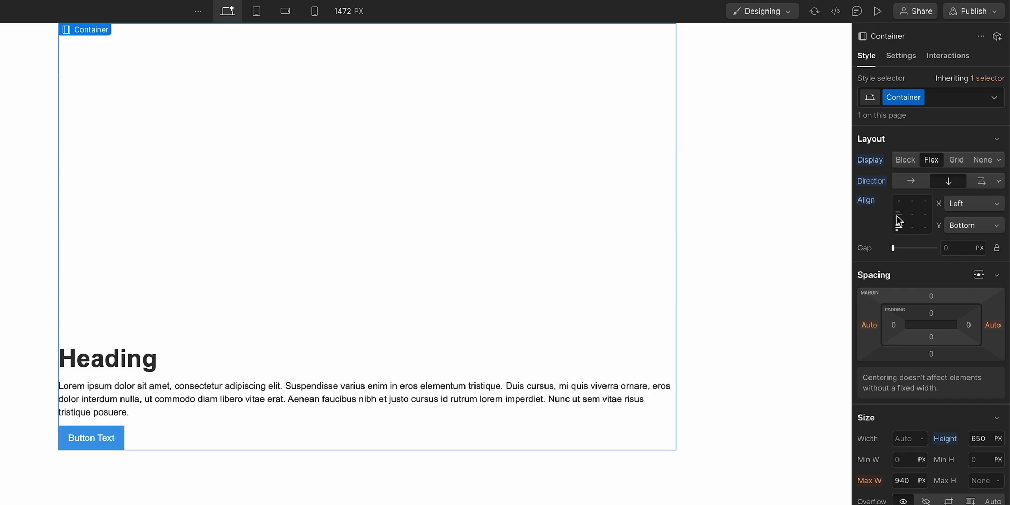
pyautogui.click(898, 216)
pyautogui.click(925, 214)
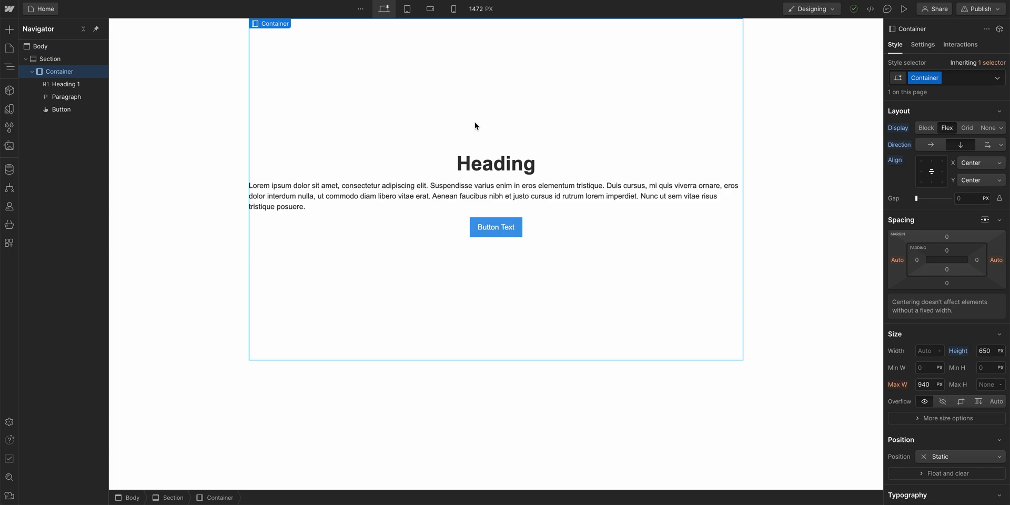
pyautogui.click(82, 97)
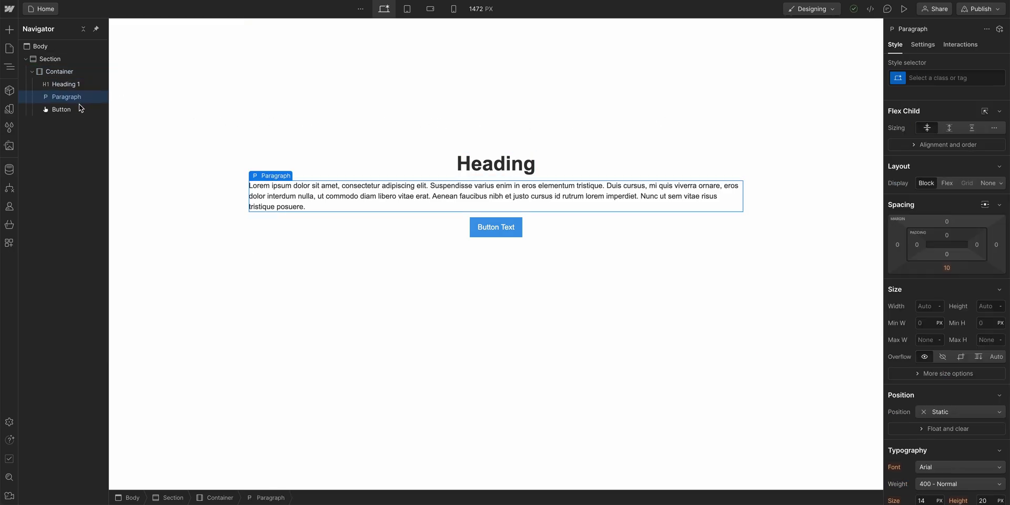
pyautogui.click(79, 109)
pyautogui.click(86, 74)
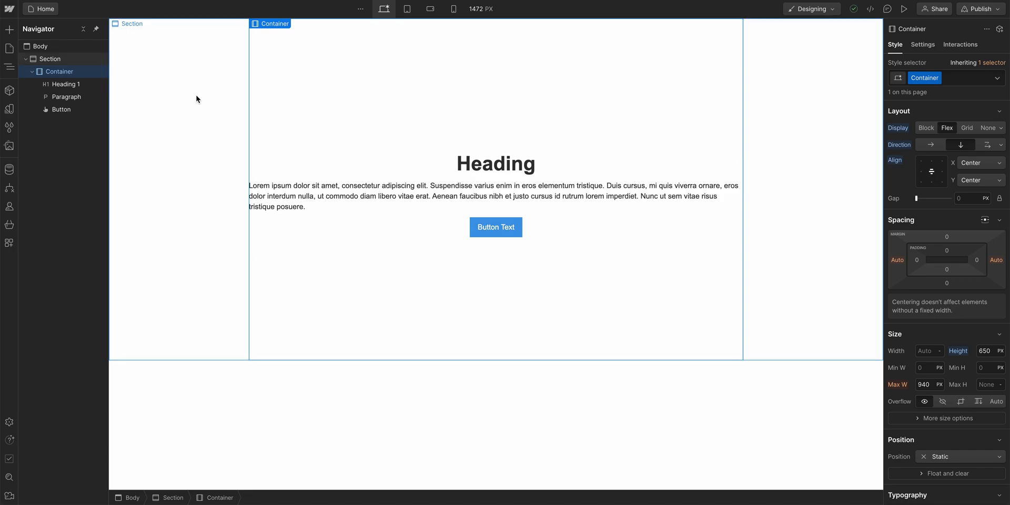
pyautogui.click(9, 29)
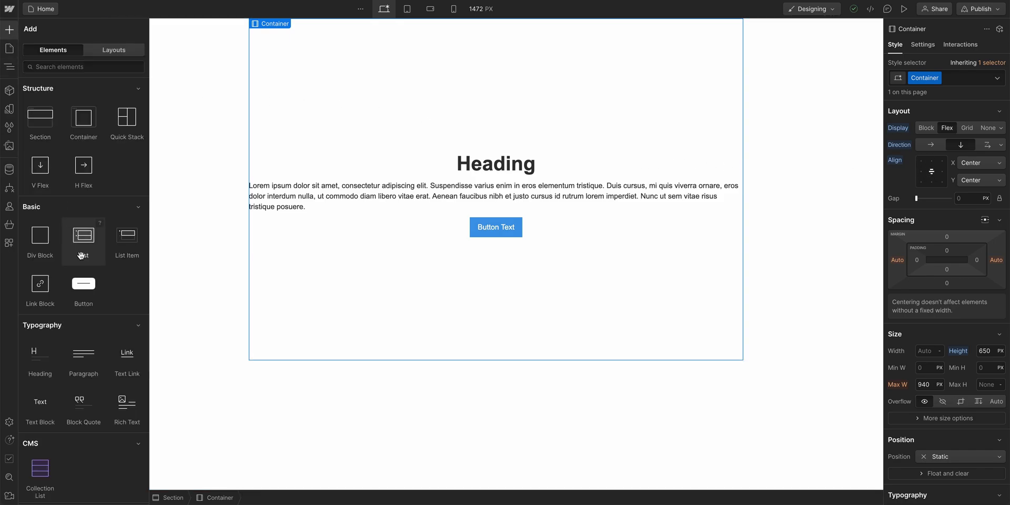
pyautogui.moveTo(97, 270); pyautogui.dragTo(442, 246)
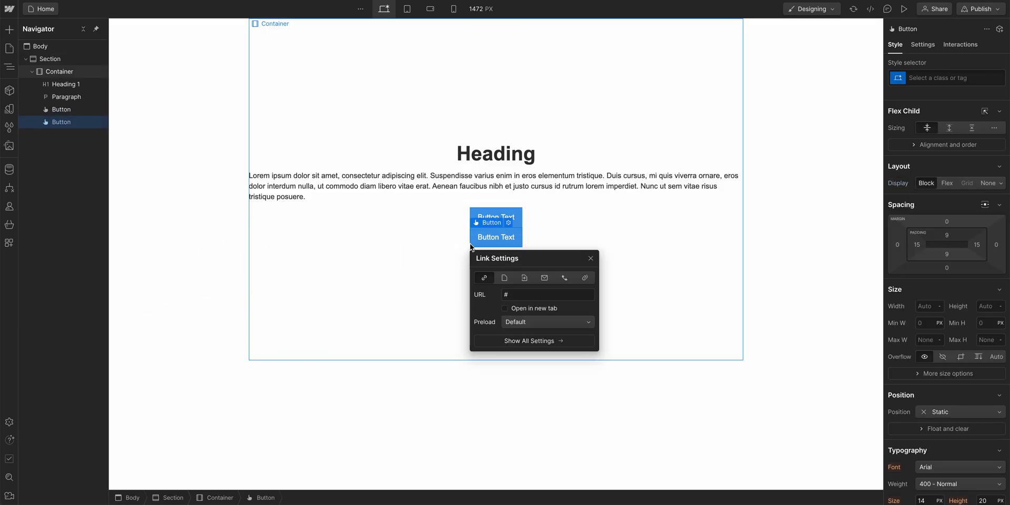
pyautogui.click(591, 258)
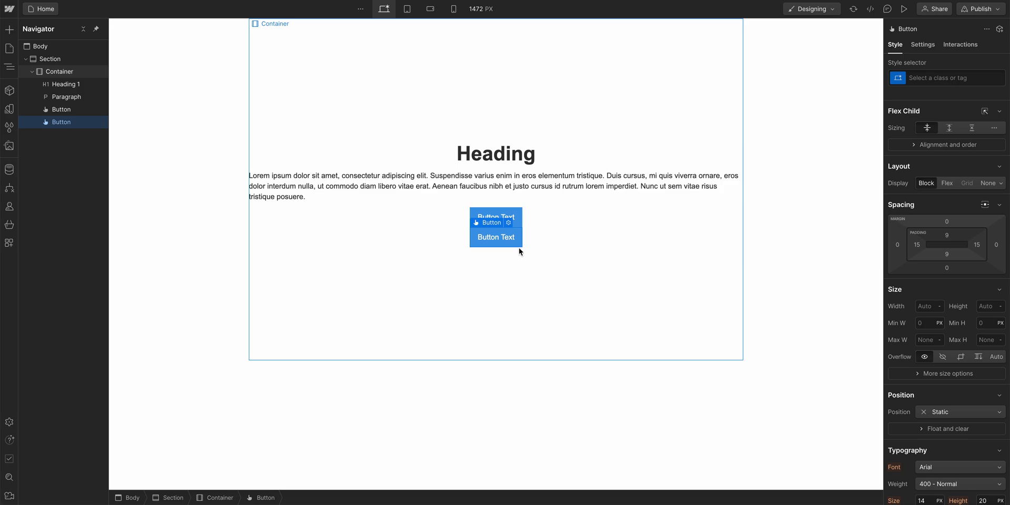
pyautogui.press('Delete')
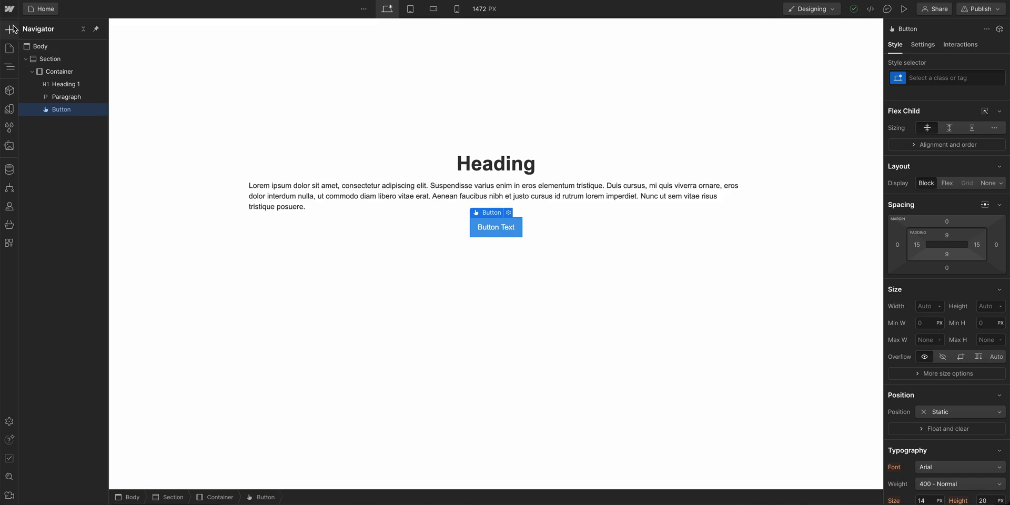
# Inspect the Container's generated CSS in the CSS preview, then close it.
pyautogui.click(9, 9)
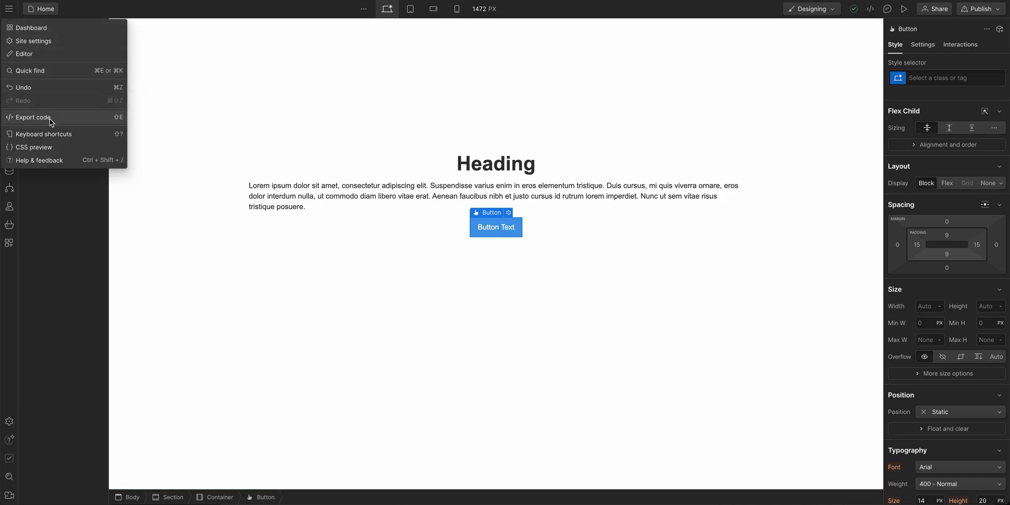
pyautogui.click(58, 147)
pyautogui.moveTo(82, 43); pyautogui.dragTo(701, 64)
pyautogui.click(581, 78)
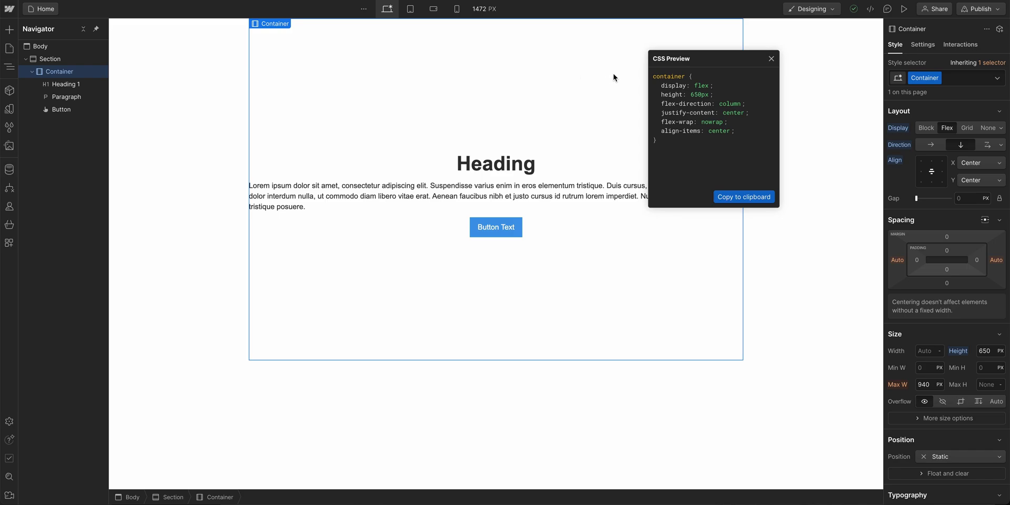
pyautogui.click(771, 60)
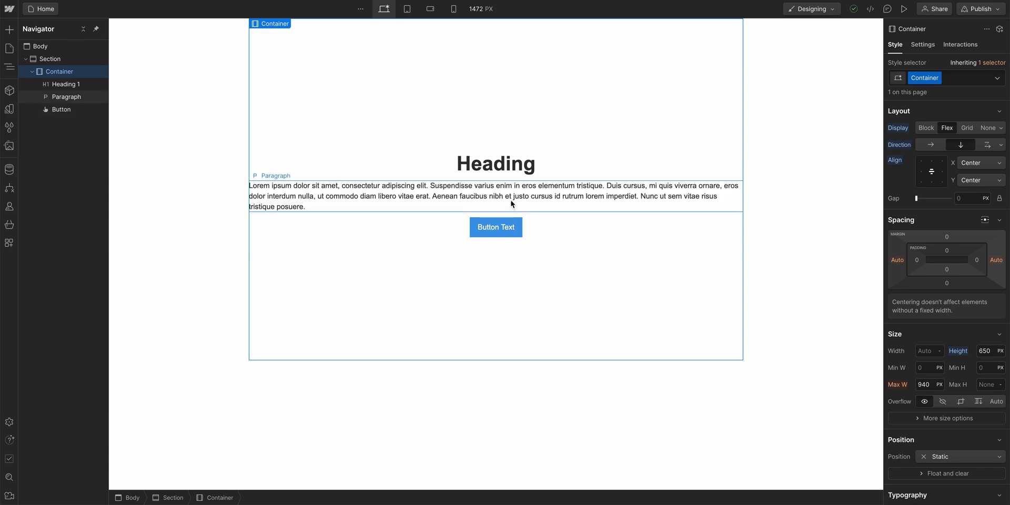
# Change the heading to 'A calendar for space travel' and paste the description into the paragraph.
pyautogui.doubleClick(515, 167)
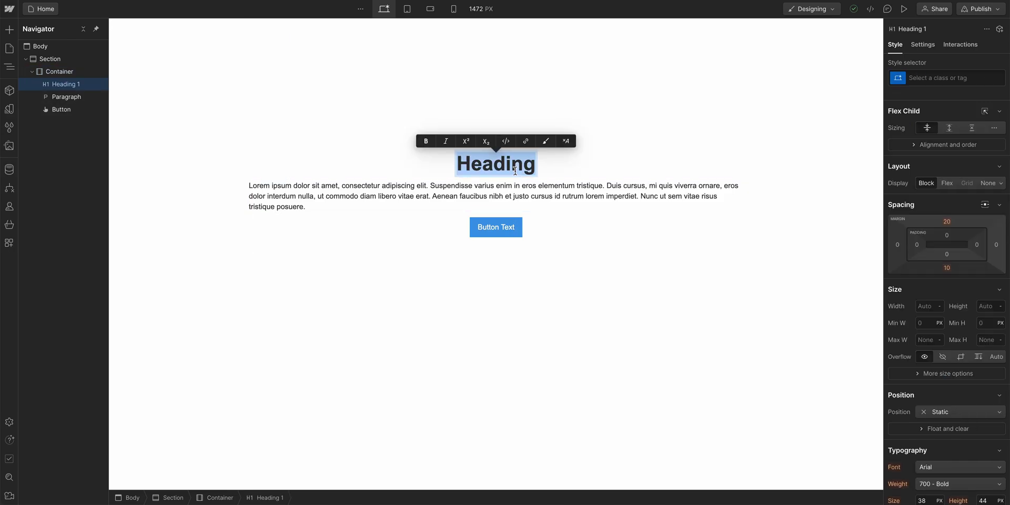
pyautogui.write('A calenda')
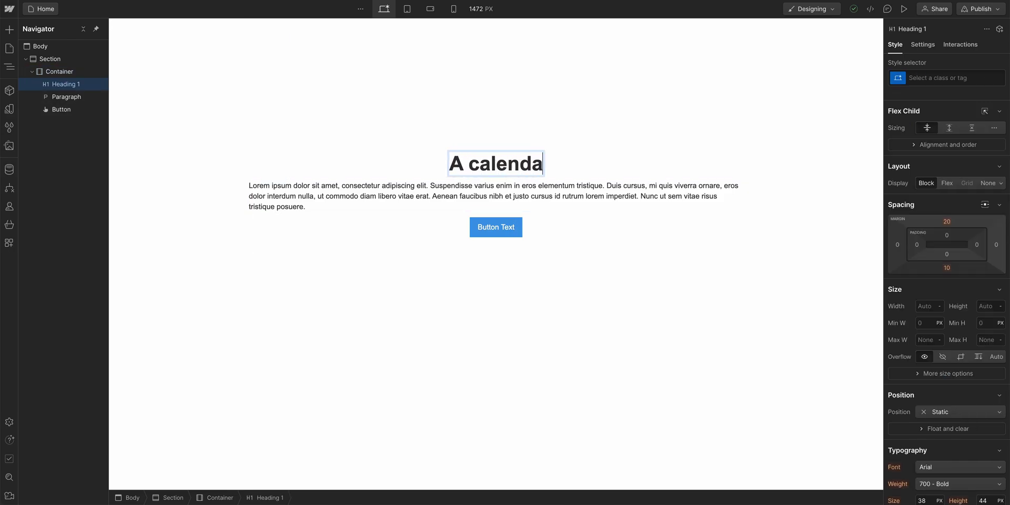
pyautogui.write('r for space travel')
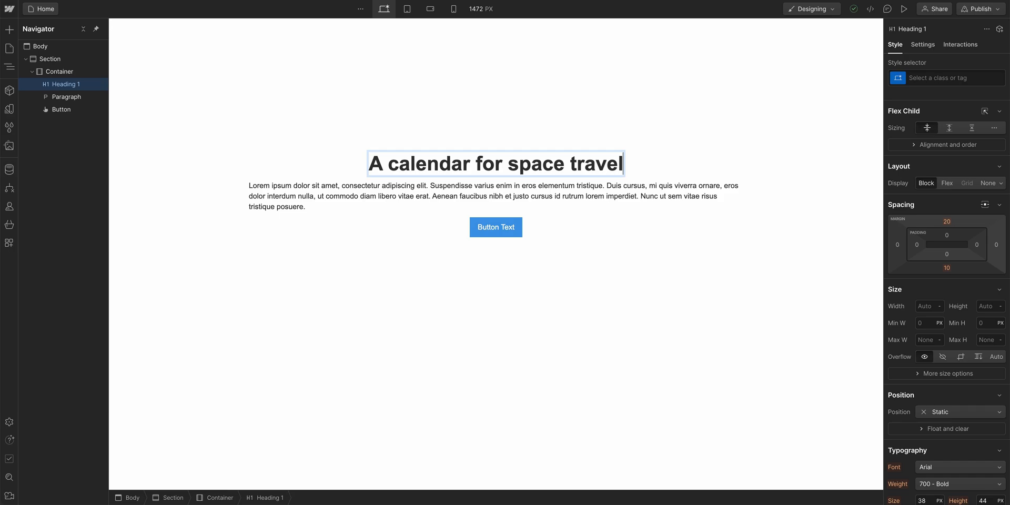
pyautogui.doubleClick(515, 200)
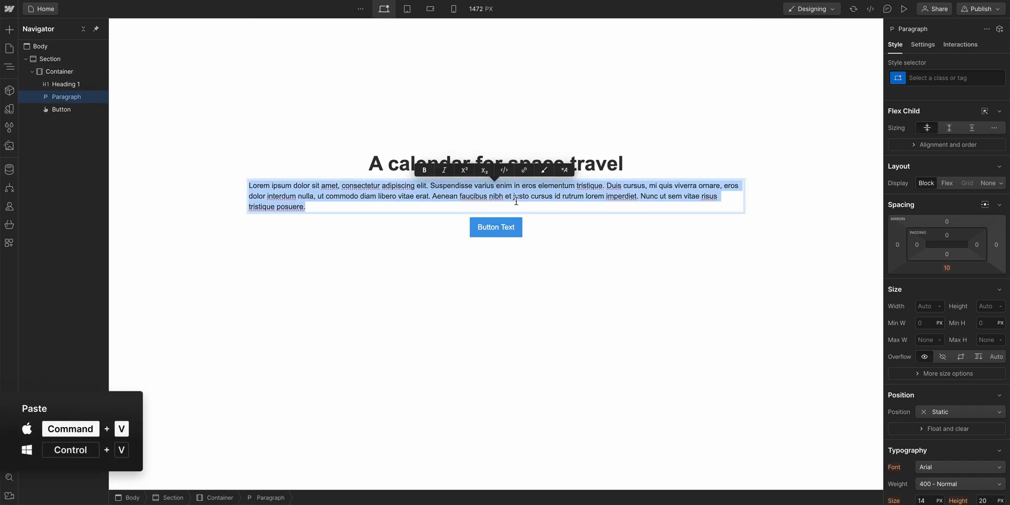
pyautogui.write("The scheduling tool to help you stay organized on Earth & beyond. With multi-device sync, including those on spacecraft, you'll never miss a meeting or important event no matter where you are in the galaxy.")
# Relabel the button, starting with 'Join the wait'.
pyautogui.click(502, 223)
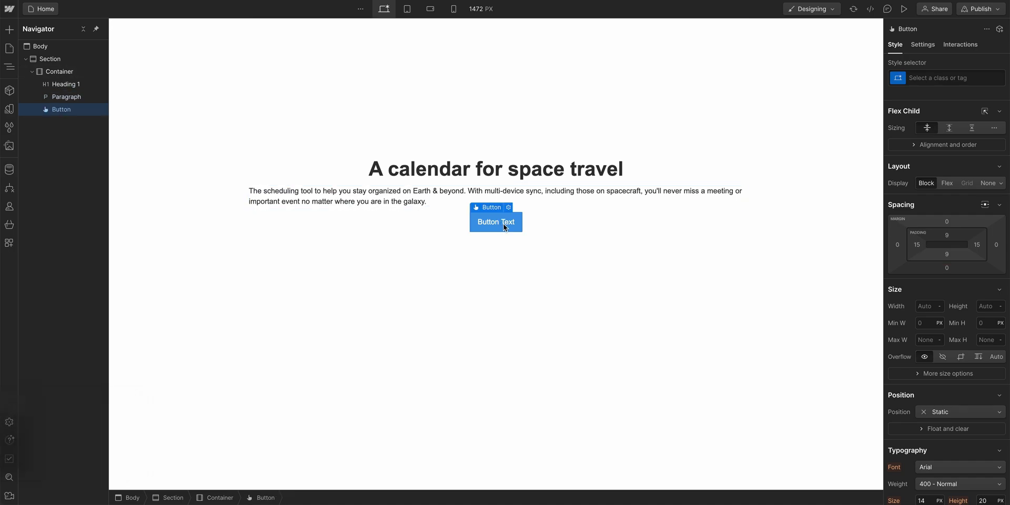
pyautogui.doubleClick(503, 224)
pyautogui.write('Join the waitlist for early access exactly')
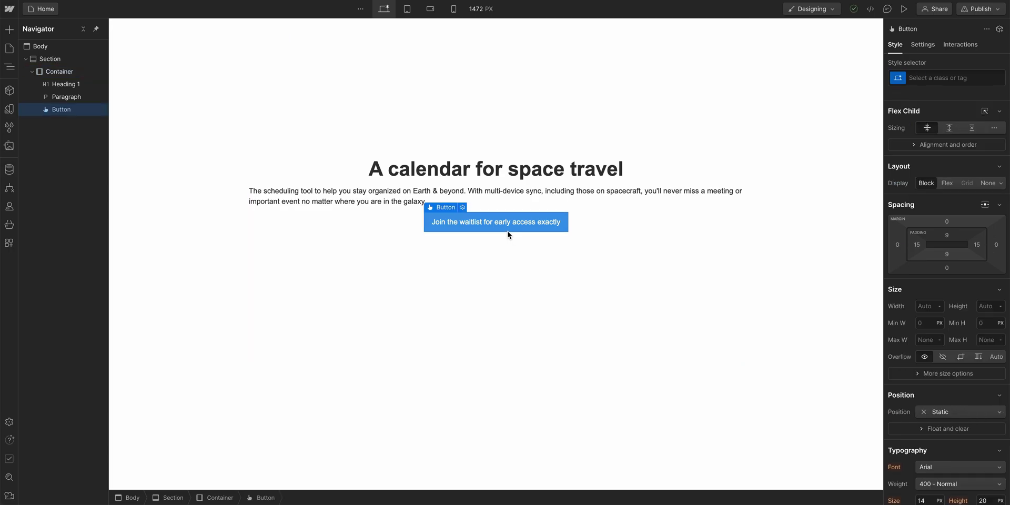
pyautogui.click(920, 307)
pyautogui.write('50')
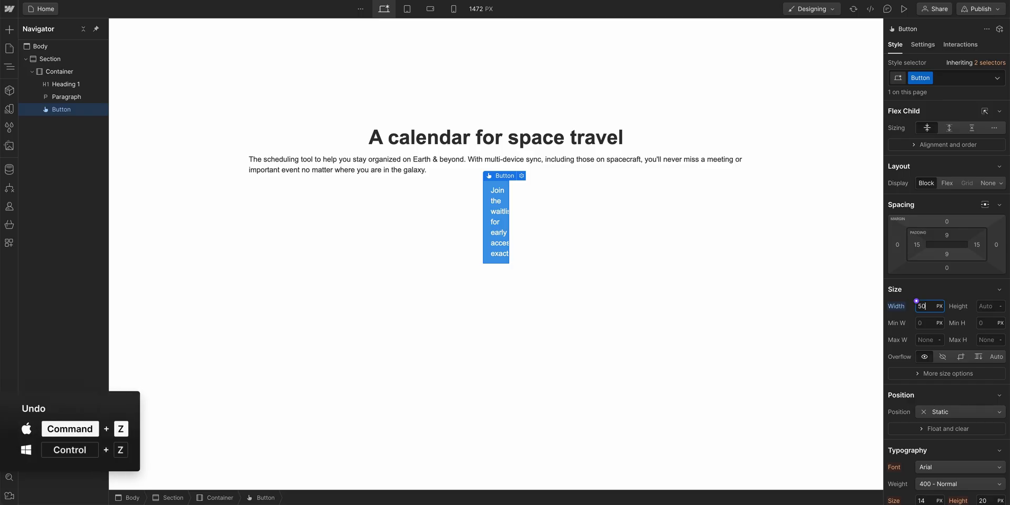
pyautogui.hotkey('ctrl', 'z')
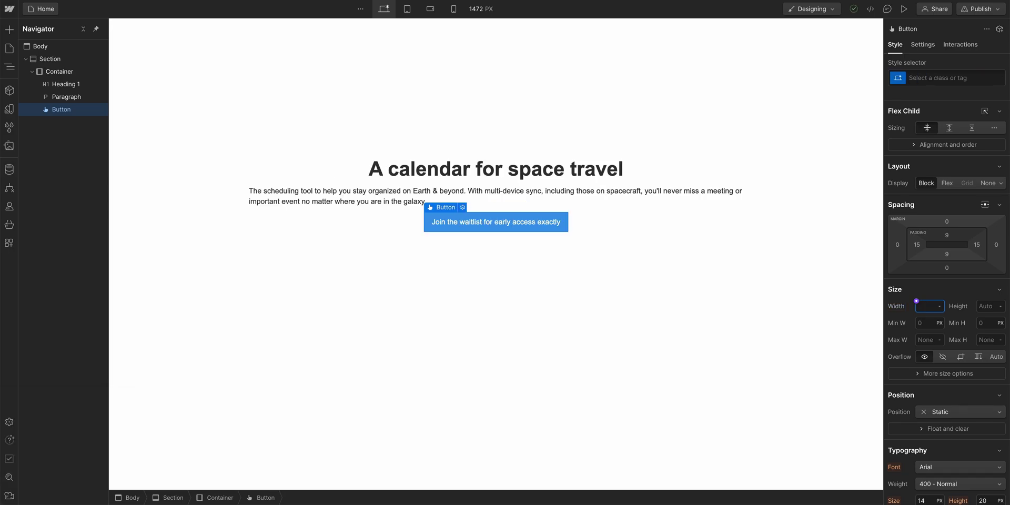
pyautogui.click(607, 260)
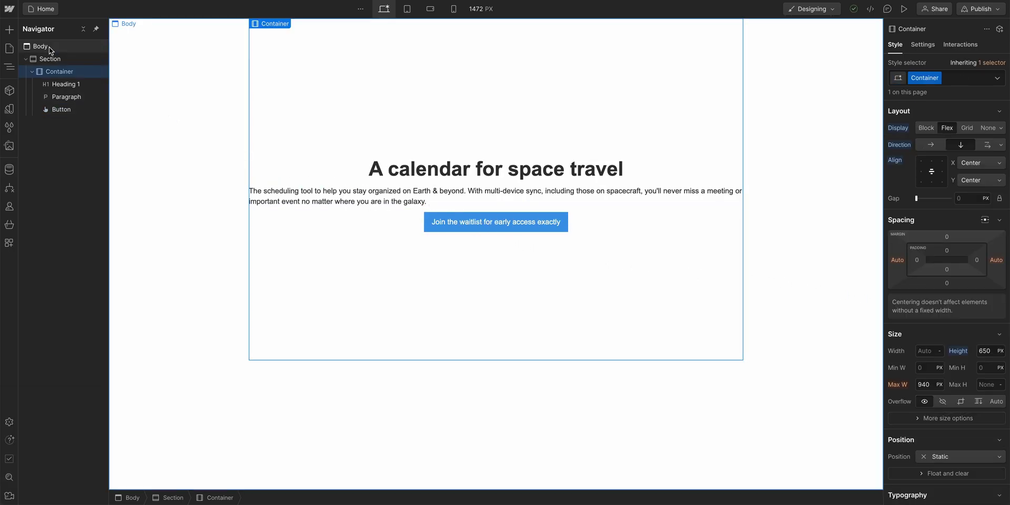
pyautogui.click(15, 36)
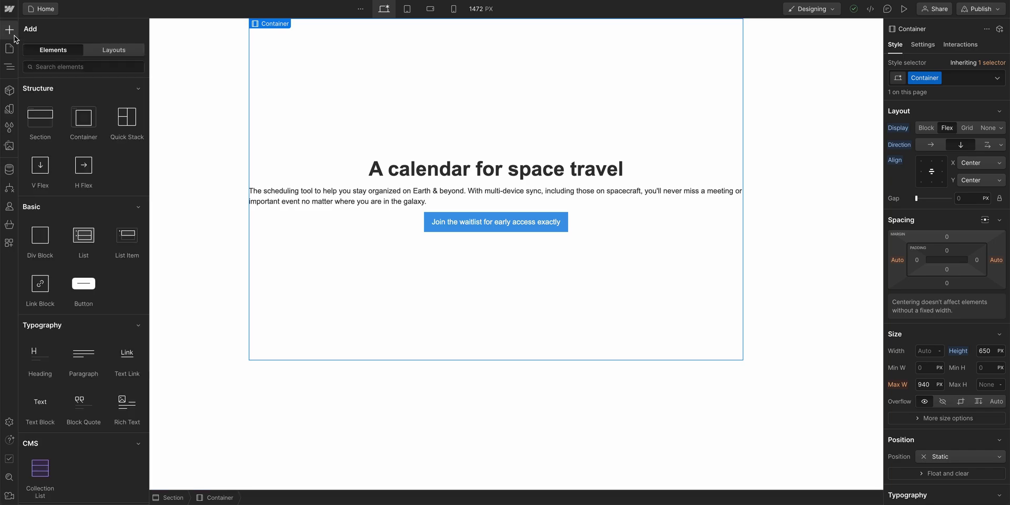
pyautogui.click(14, 37)
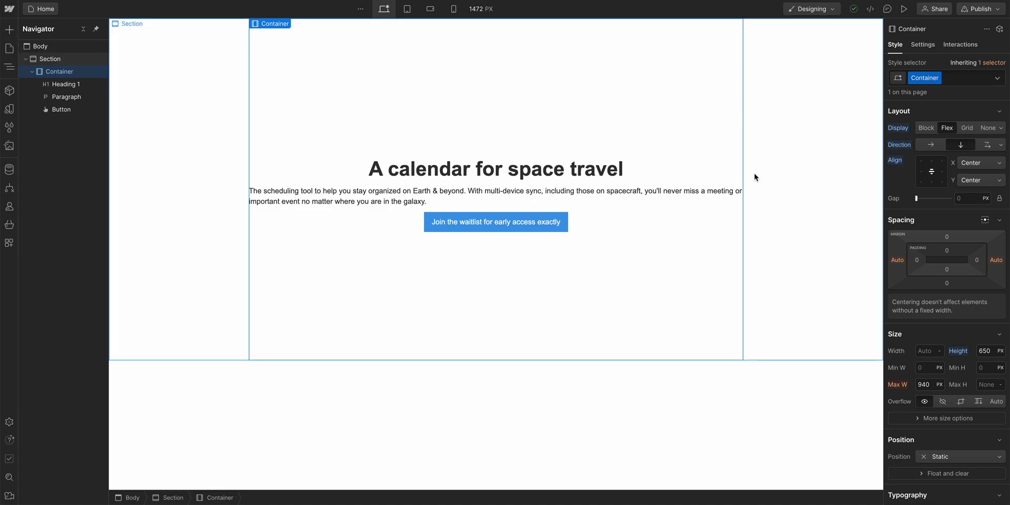
pyautogui.click(566, 231)
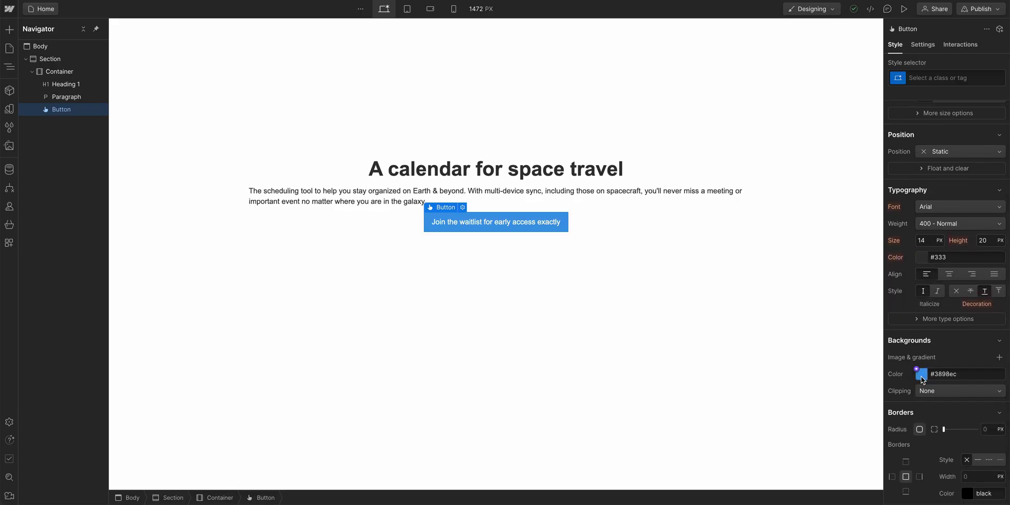
# Set the button background to #4900a3 and save it as the 'Brand color' variable.
pyautogui.click(921, 374)
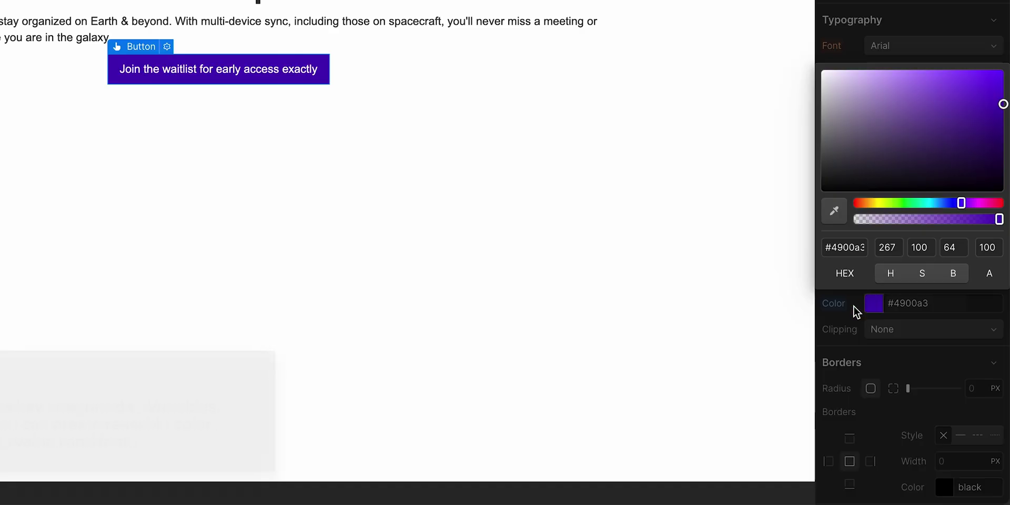
pyautogui.click(853, 305)
pyautogui.click(867, 303)
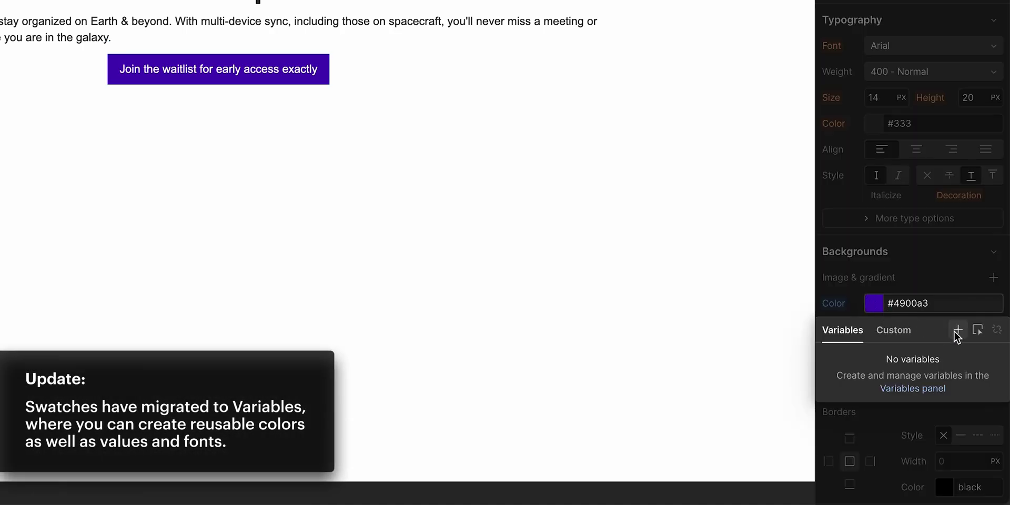
pyautogui.click(957, 330)
pyautogui.write('Brand color')
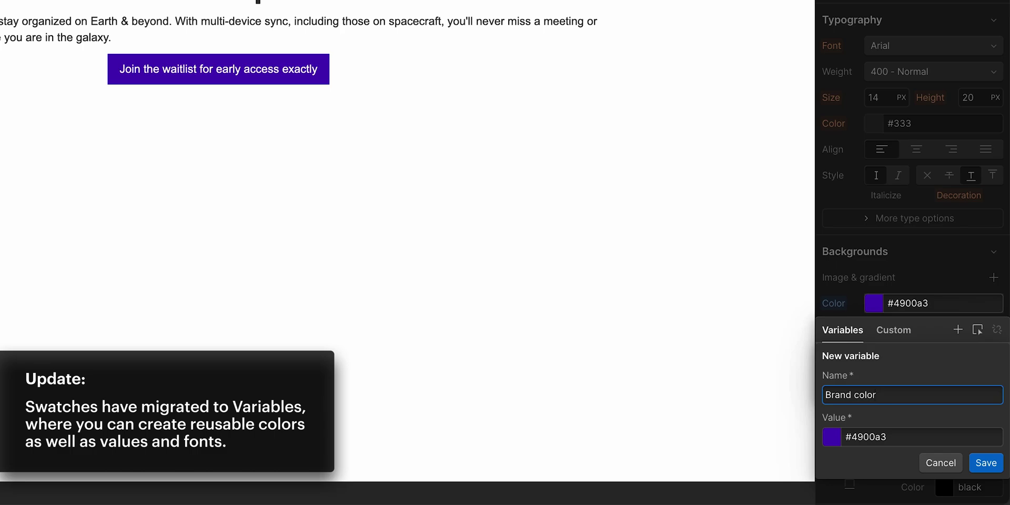
pyautogui.click(987, 465)
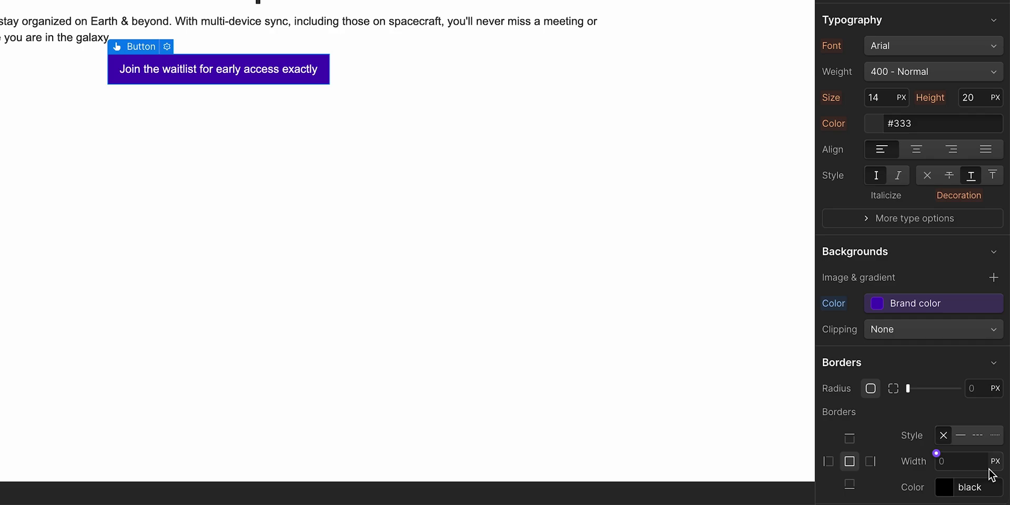
# Give the button a 3 px border radius and browse fonts without changing them.
pyautogui.moveTo(910, 390); pyautogui.dragTo(915, 389)
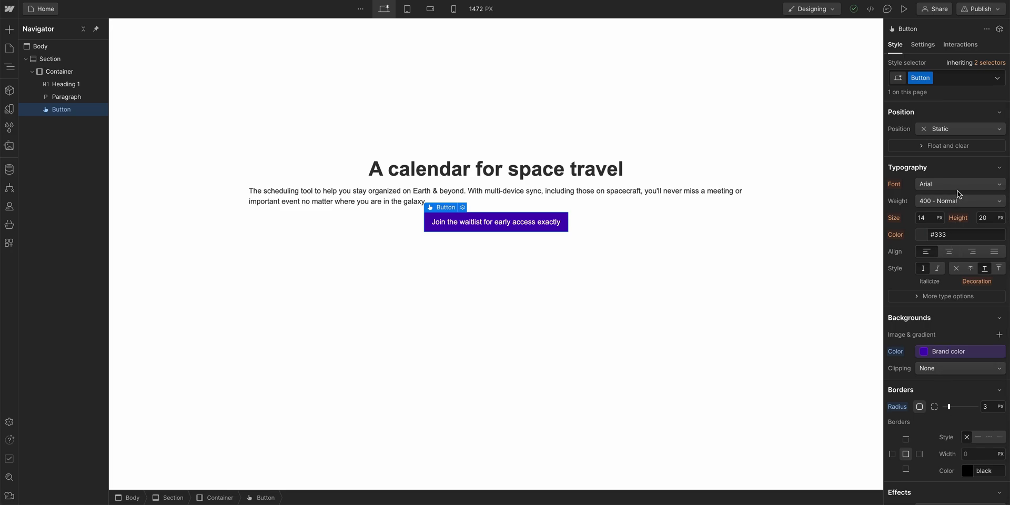
pyautogui.click(959, 187)
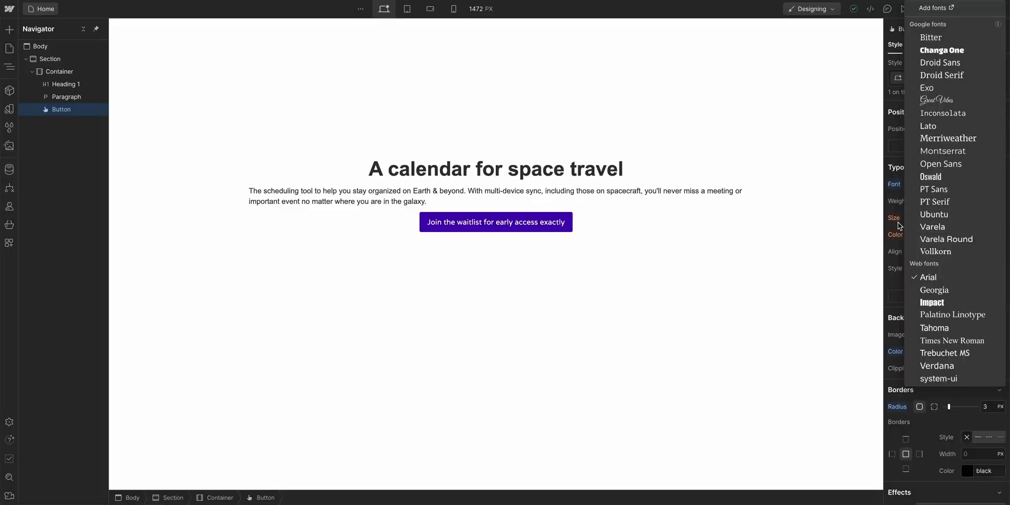
pyautogui.click(892, 227)
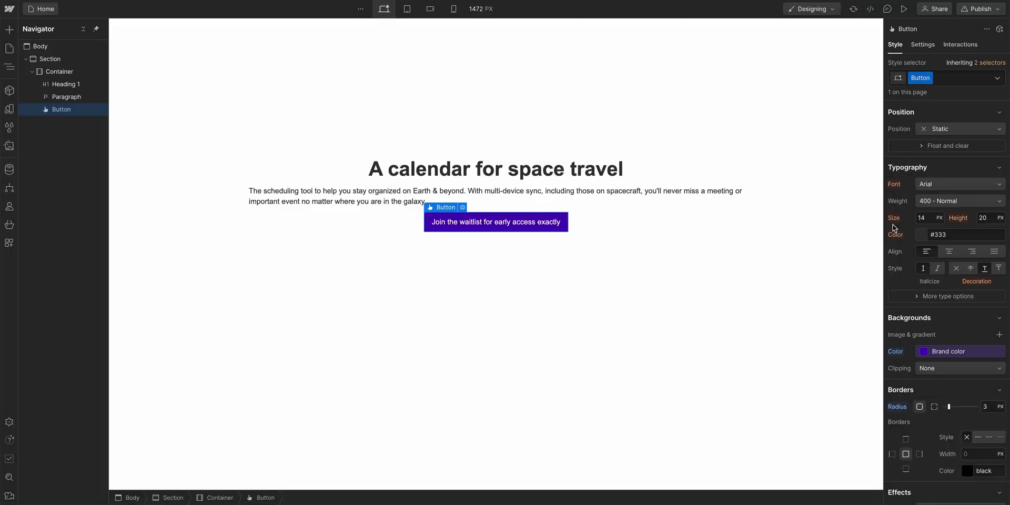
# Select the Body and go from its font list to the site's Fonts settings.
pyautogui.click(760, 389)
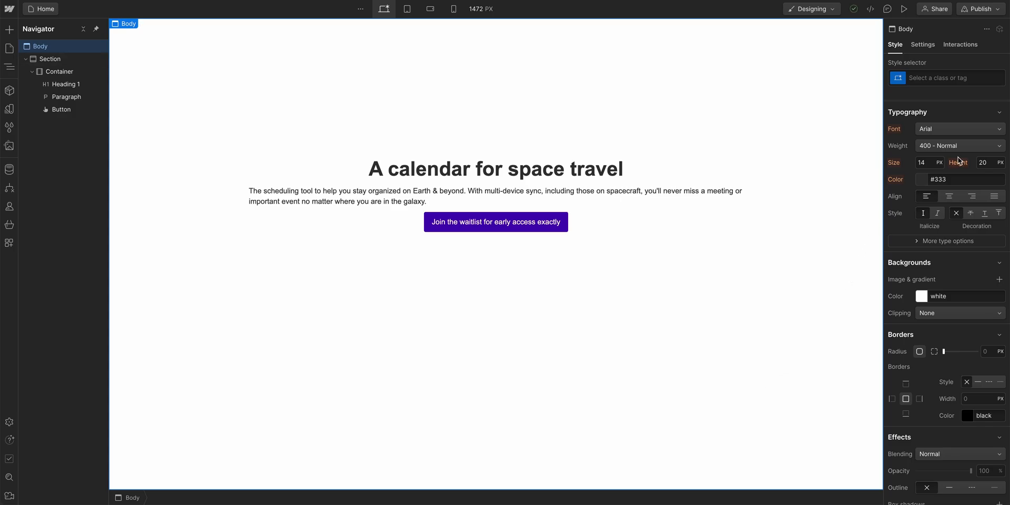
pyautogui.click(976, 134)
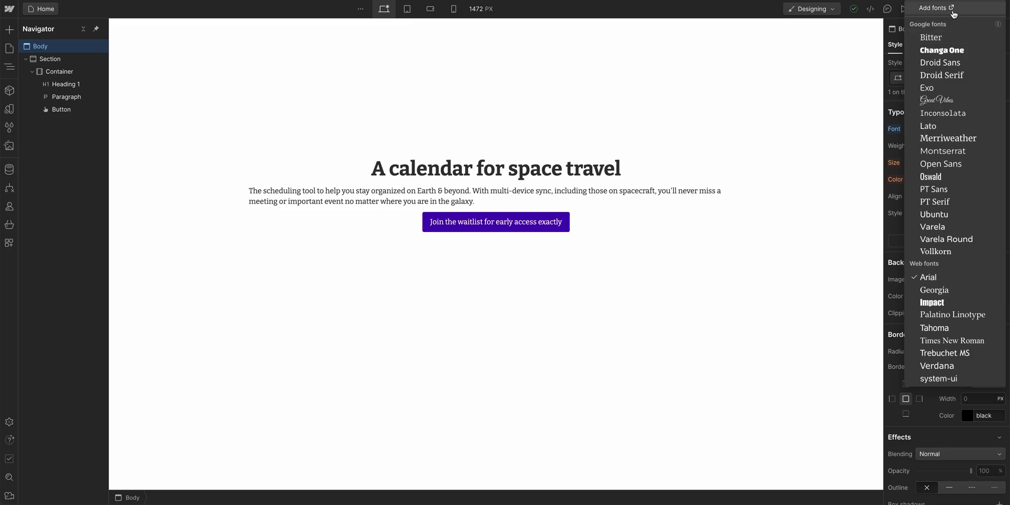
pyautogui.click(952, 9)
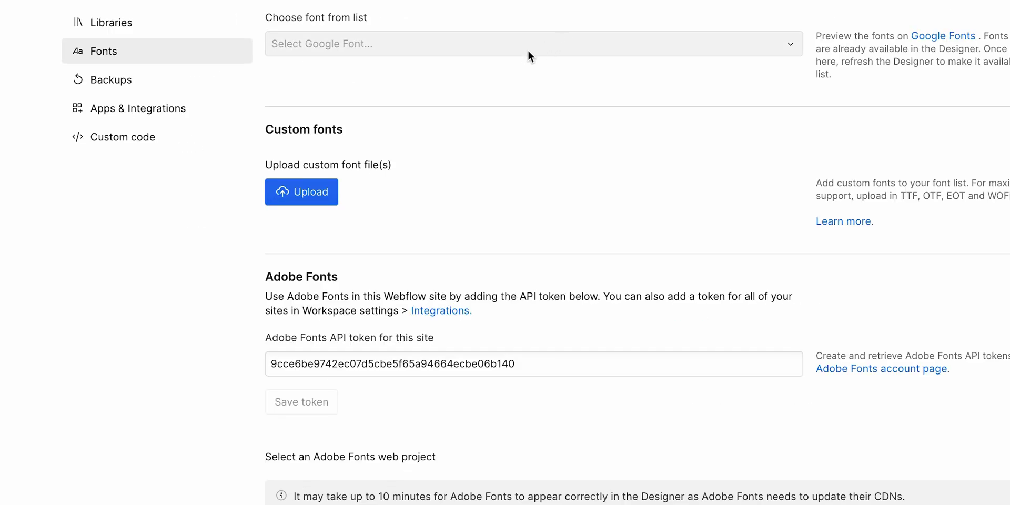
# Add the DM Sans Google font with Regular, 500, 700 and their italic variants to the site.
pyautogui.click(528, 53)
pyautogui.write('Dm Sans')
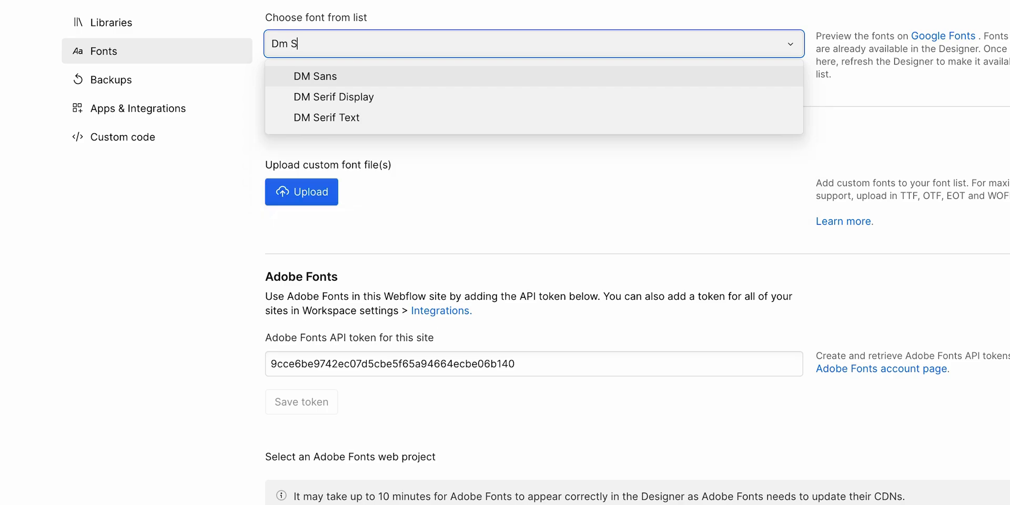
pyautogui.click(476, 76)
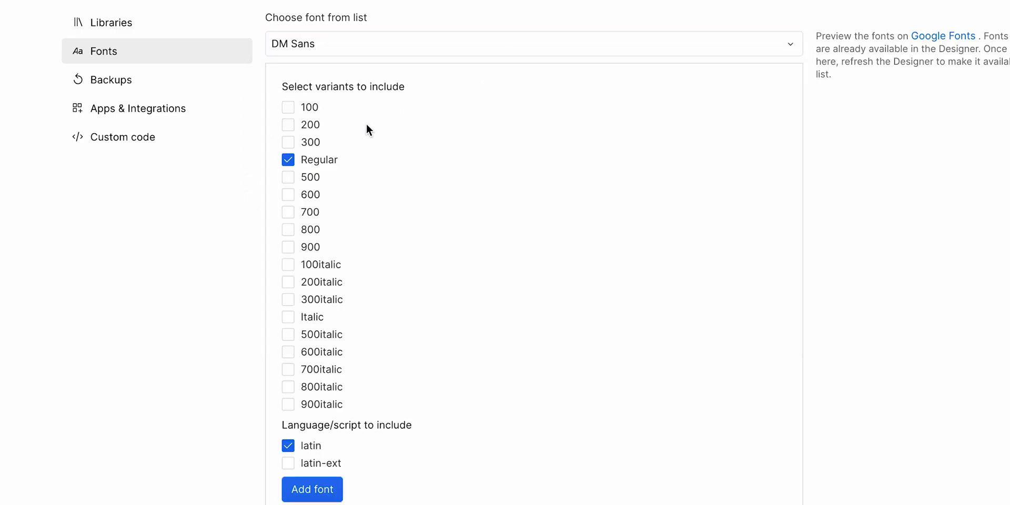
pyautogui.click(288, 334)
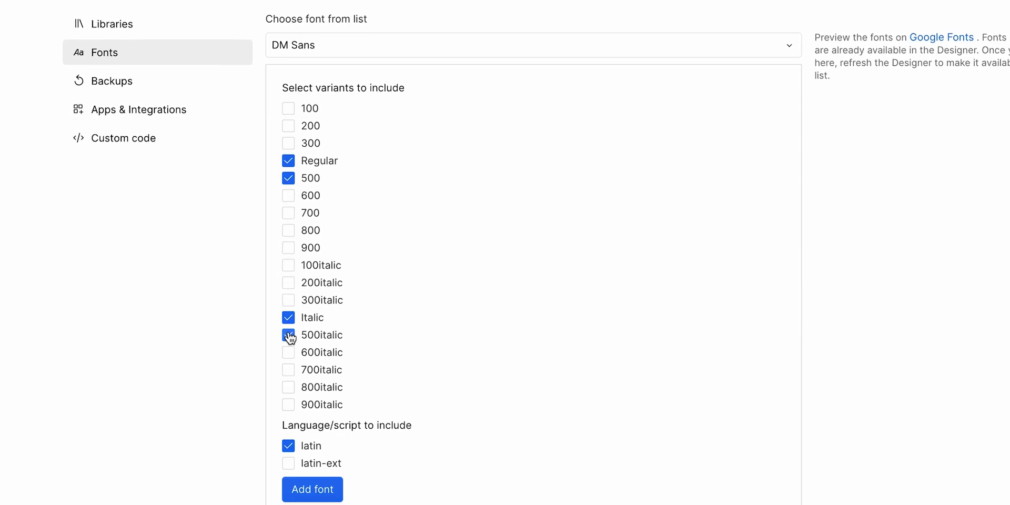
pyautogui.click(288, 212)
pyautogui.click(304, 393)
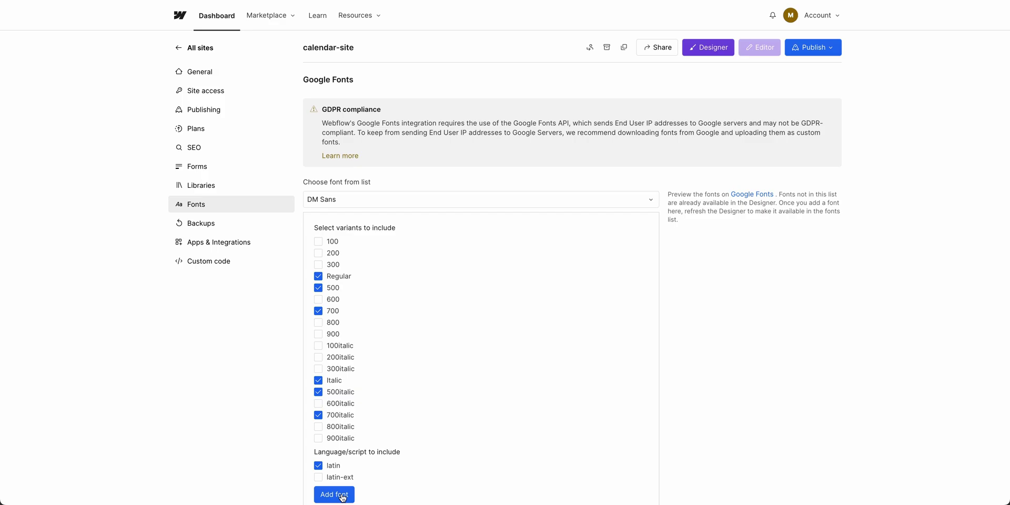
pyautogui.click(334, 494)
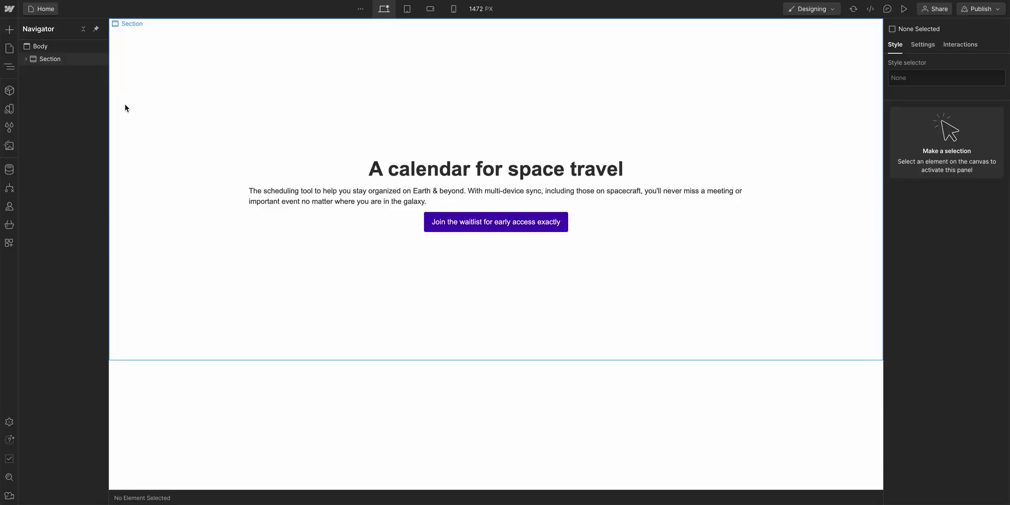
pyautogui.click(80, 47)
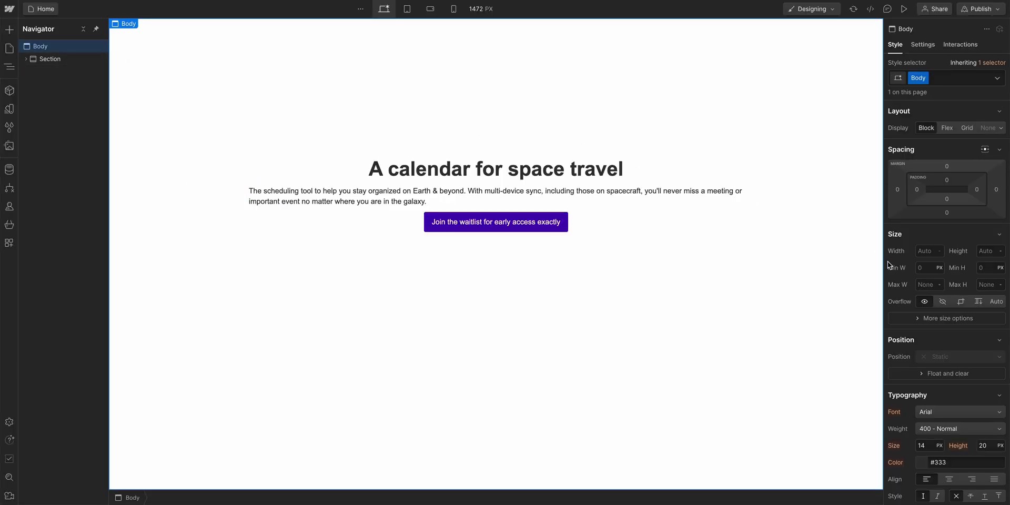
pyautogui.scroll(-4, 894, 262)
pyautogui.click(955, 216)
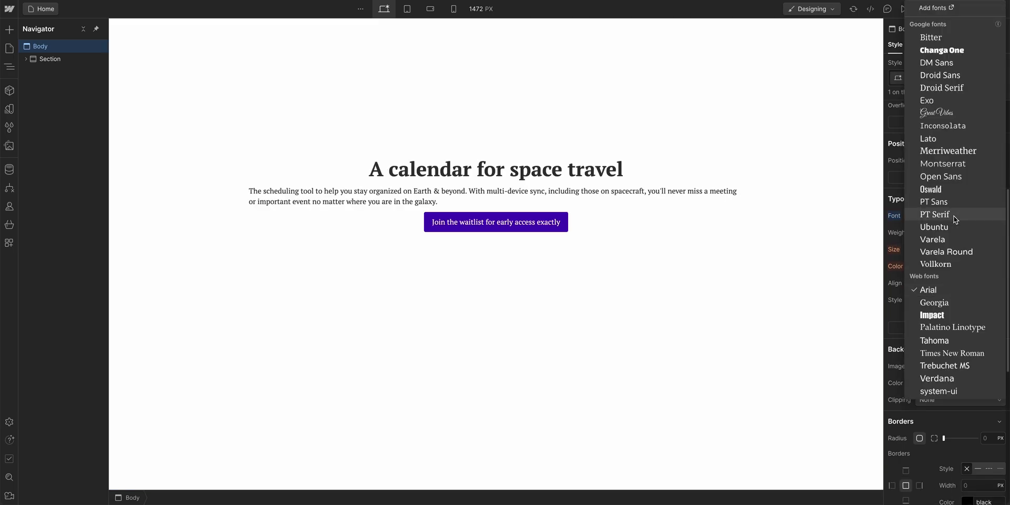
pyautogui.click(935, 63)
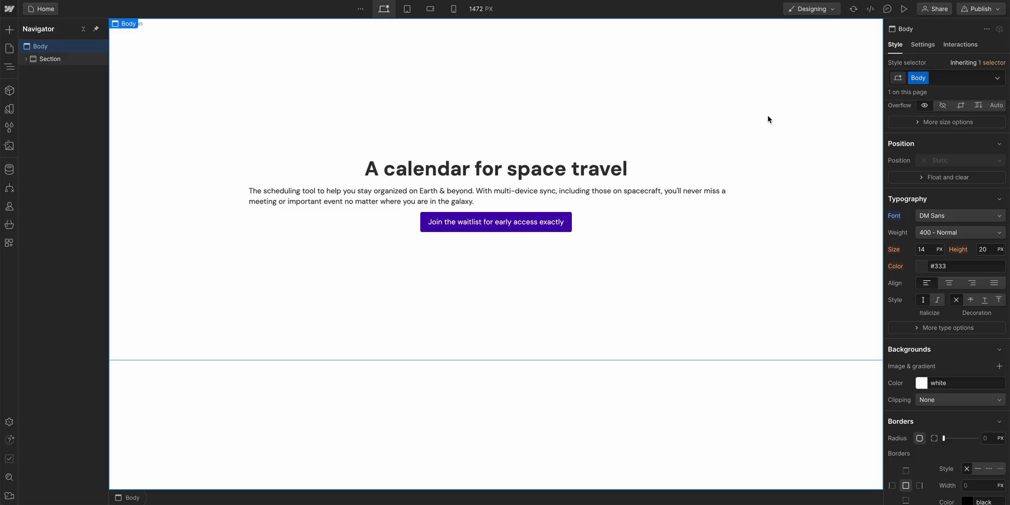
pyautogui.click(603, 171)
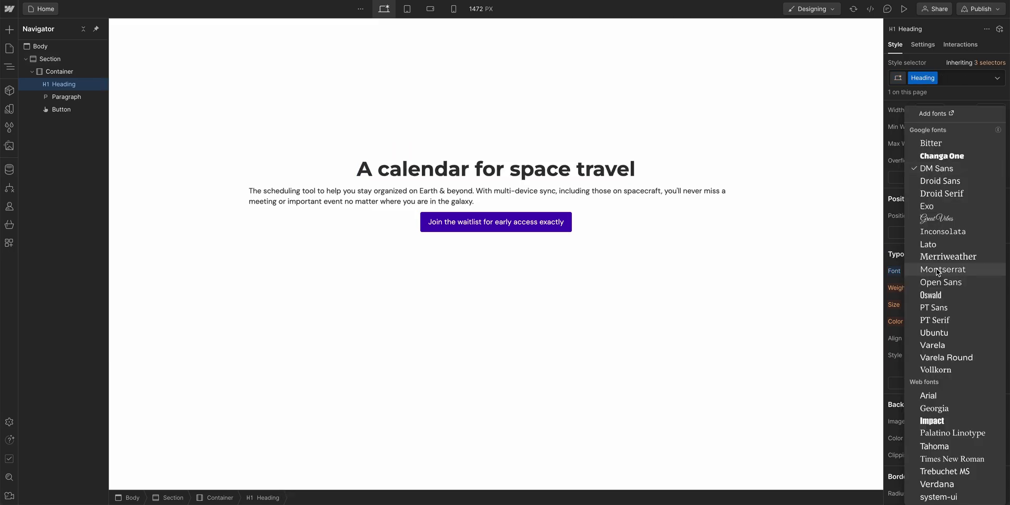
# Set the waitlist button's font weight to 700 - Bold.
pyautogui.click(958, 270)
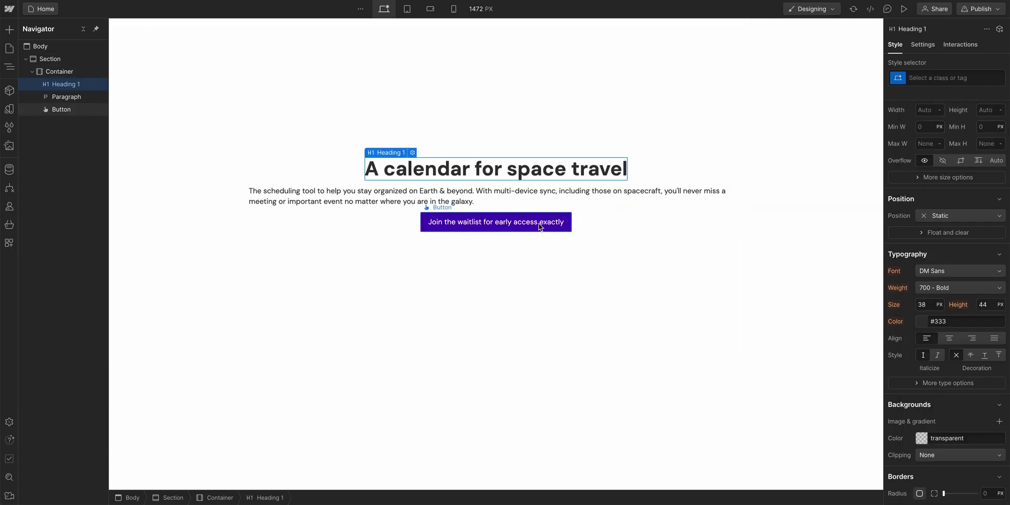
pyautogui.click(489, 235)
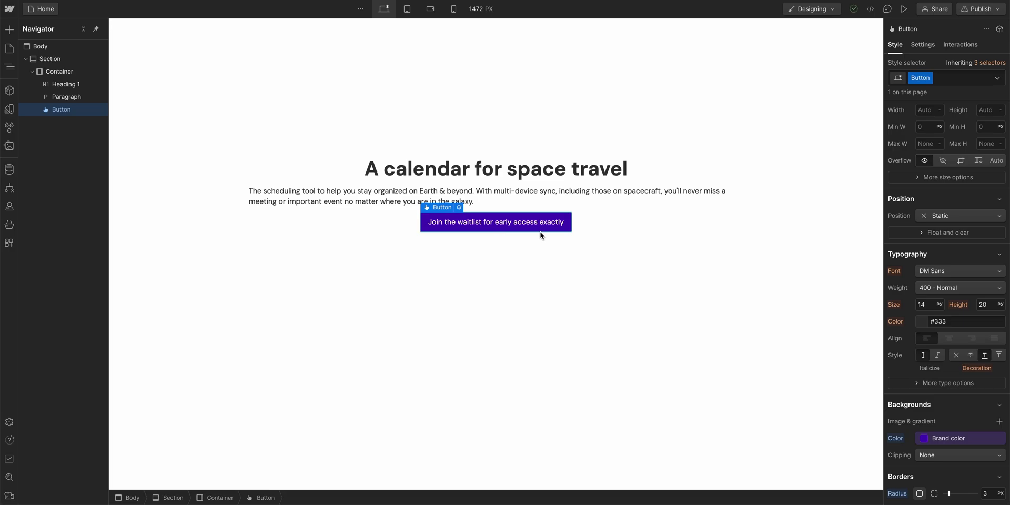
pyautogui.click(948, 289)
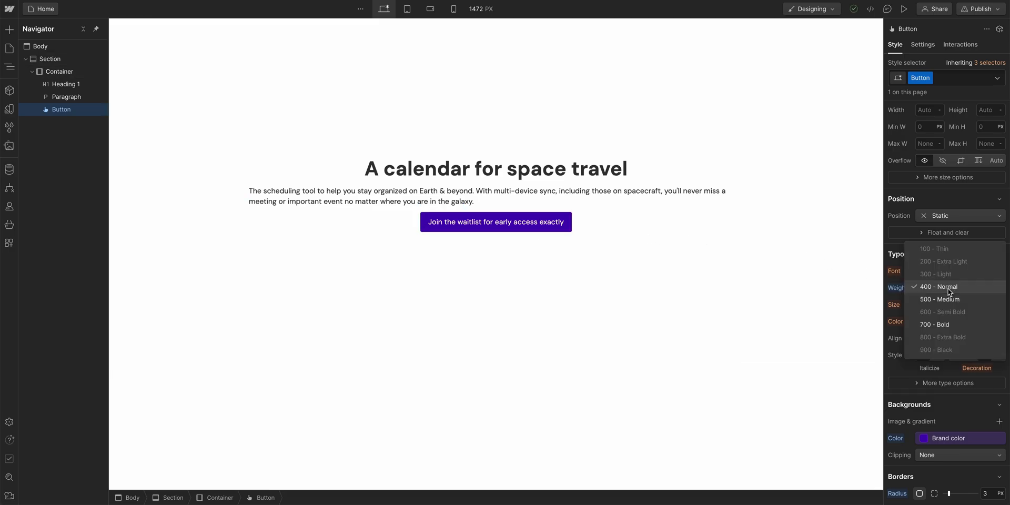
pyautogui.click(953, 326)
pyautogui.scroll(4, 951, 323)
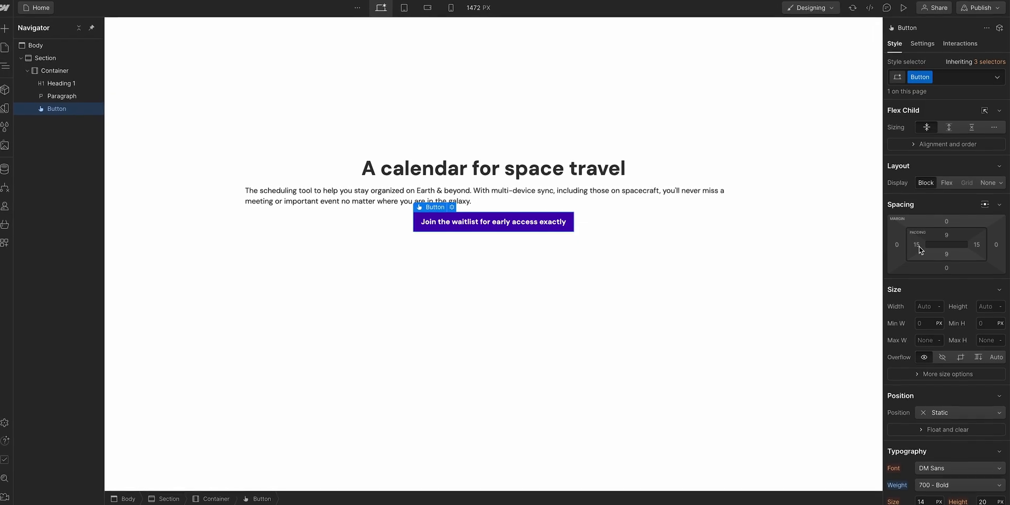
# Set the button's padding to 15 px top/bottom and 30 px left/right.
pyautogui.moveTo(889, 244)
pyautogui.mouseDown()
pyautogui.moveTo(949, 243)
pyautogui.moveTo(859, 246)
pyautogui.mouseUp()
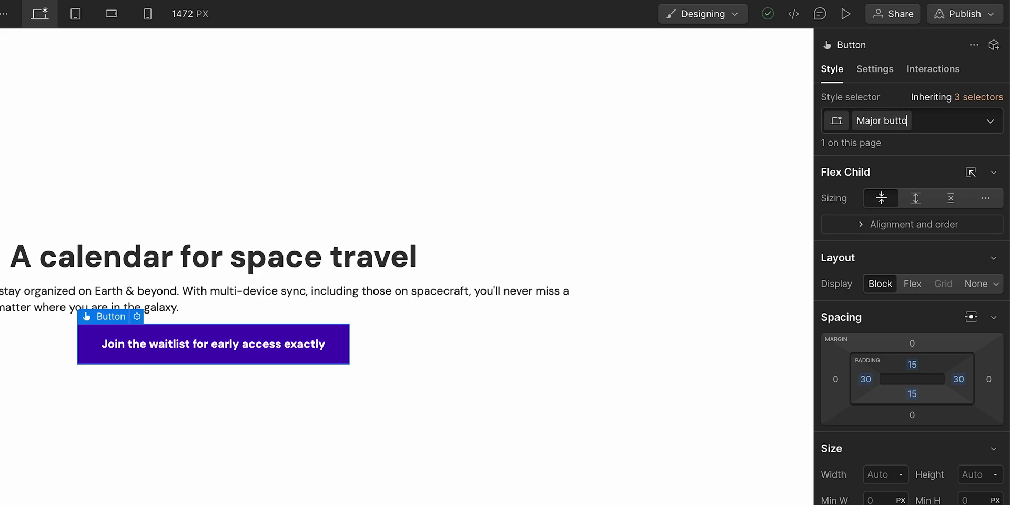
# Create a 'Major button' class on the hero button.
pyautogui.write('n')
pyautogui.press('Return')
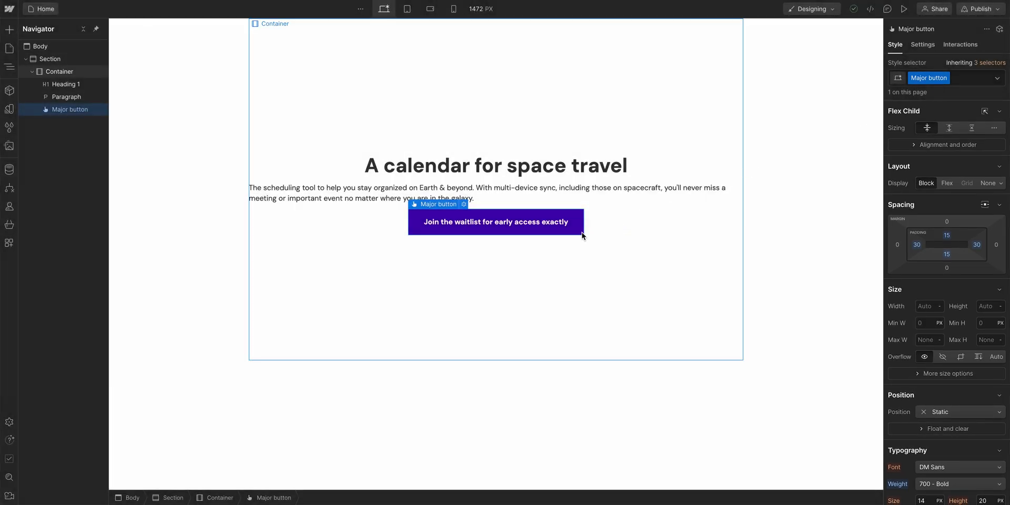
pyautogui.press('super+c')
pyautogui.press('super+v')
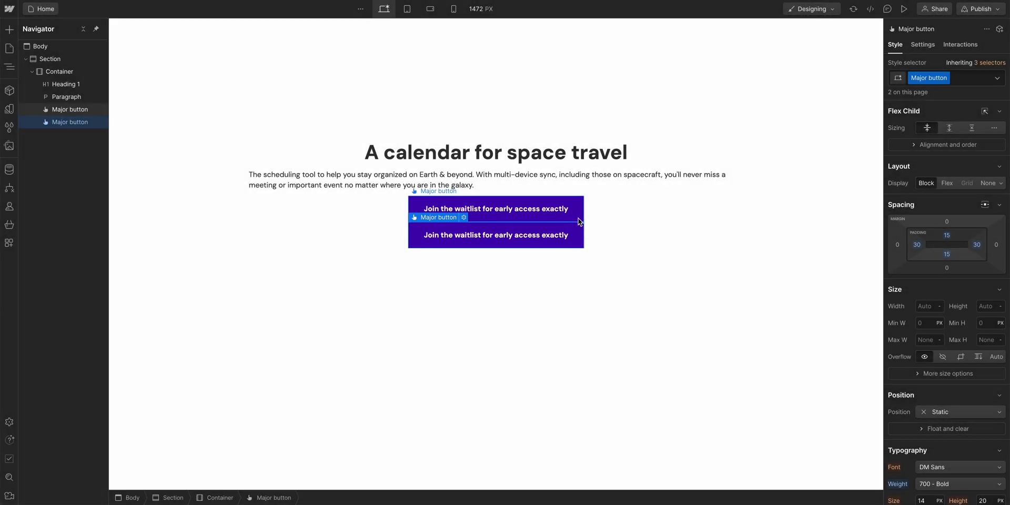
pyautogui.click(579, 220)
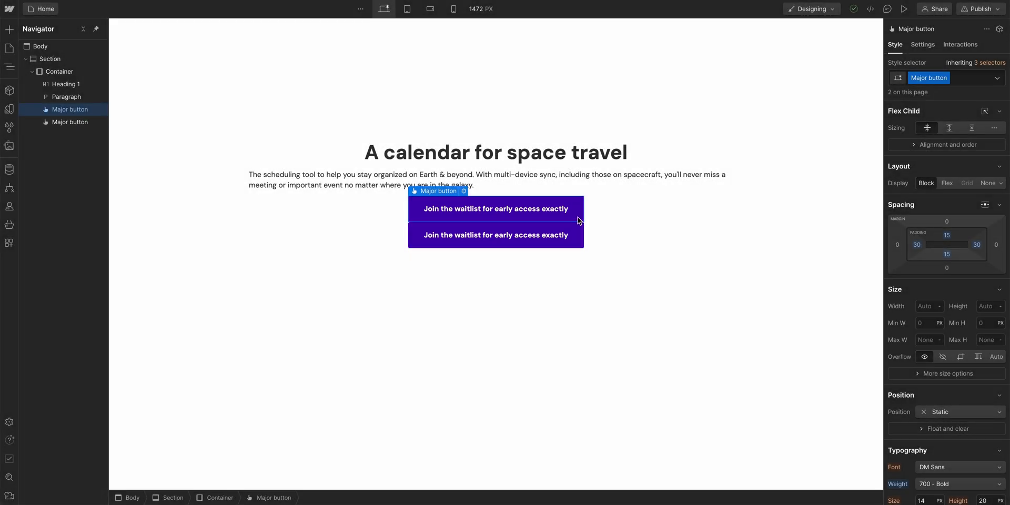
pyautogui.click(576, 232)
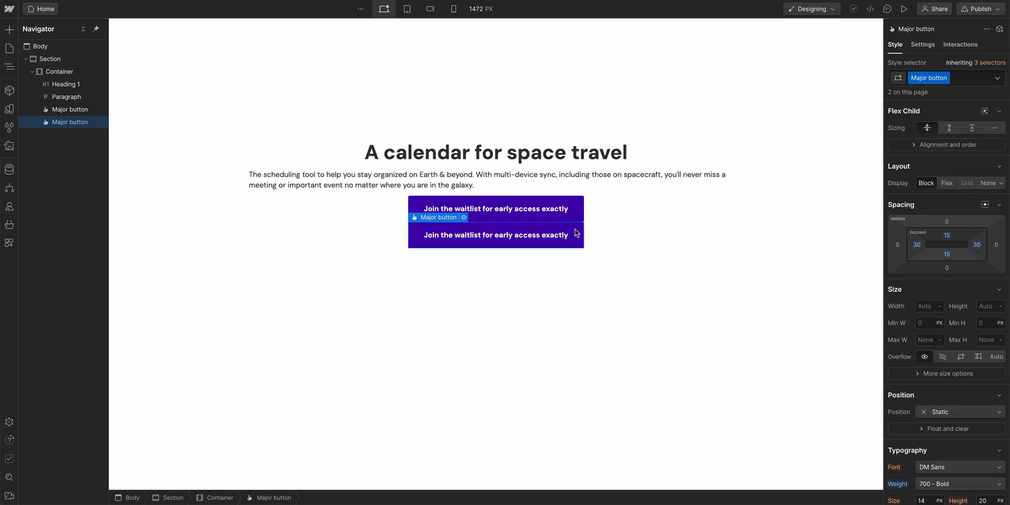
pyautogui.doubleClick(562, 240)
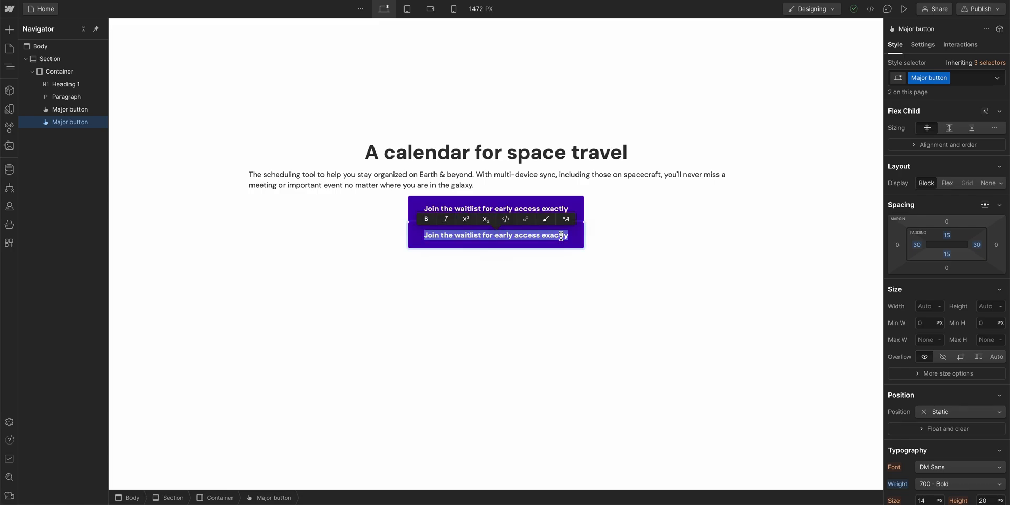
pyautogui.write('Hello Sara')
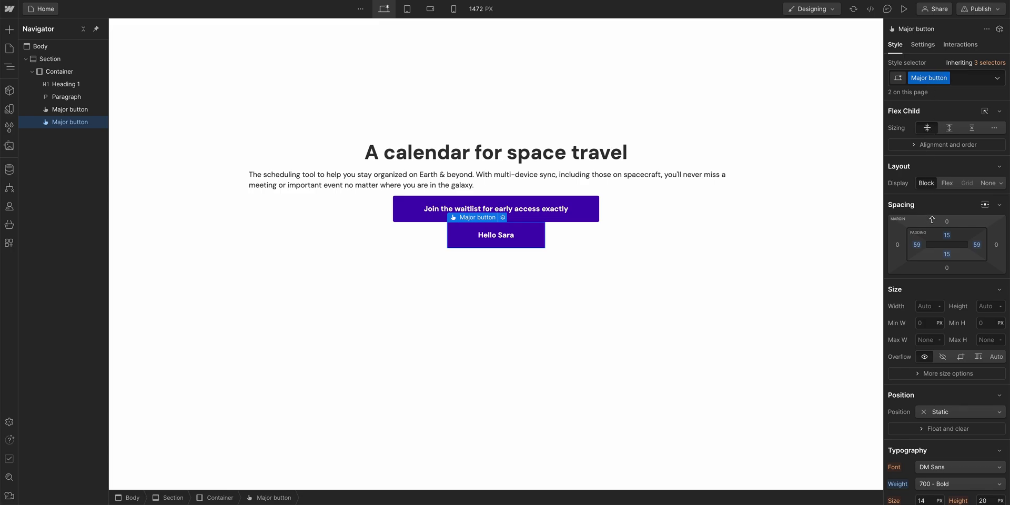
pyautogui.moveTo(918, 245)
pyautogui.mouseDown()
pyautogui.moveTo(929, 245)
pyautogui.moveTo(905, 244)
pyautogui.mouseUp()
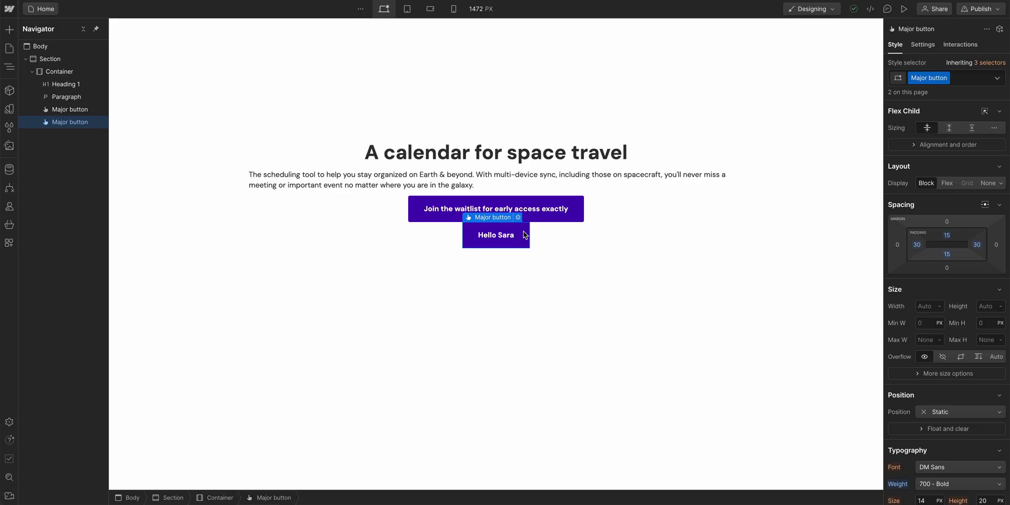
pyautogui.press('Delete')
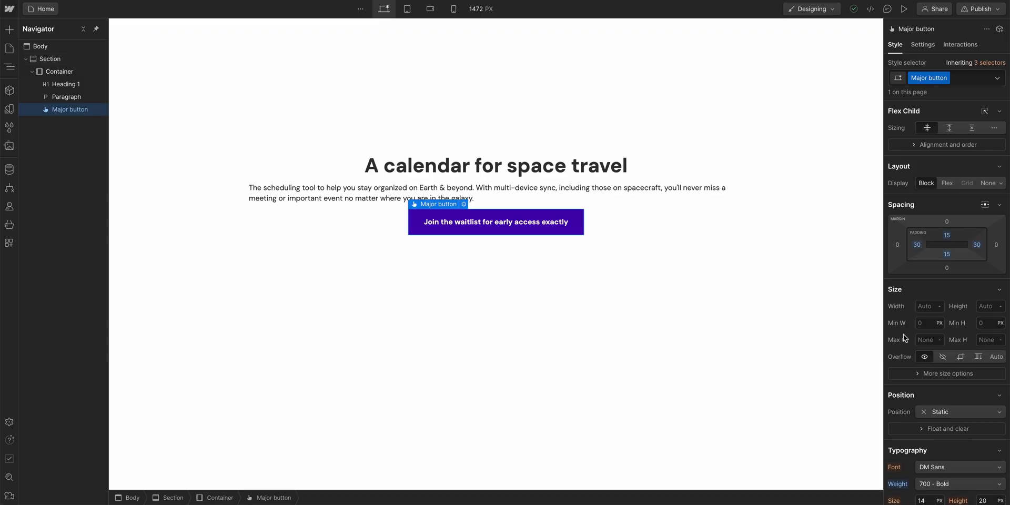
# Add a Brand color box shadow to the button: 0 px X, 20 px Y, 45 px blur, −13 px size.
pyautogui.scroll(-15, 903, 334)
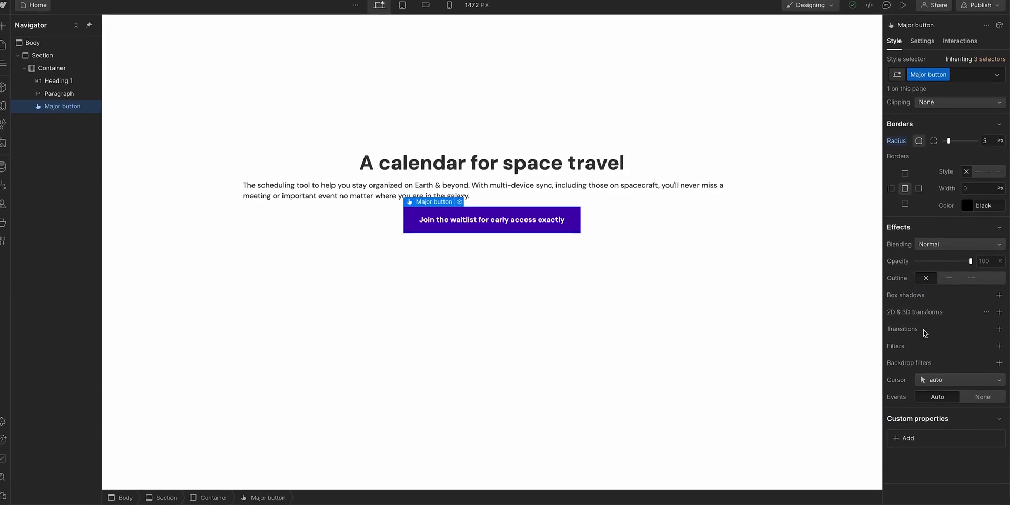
pyautogui.click(998, 294)
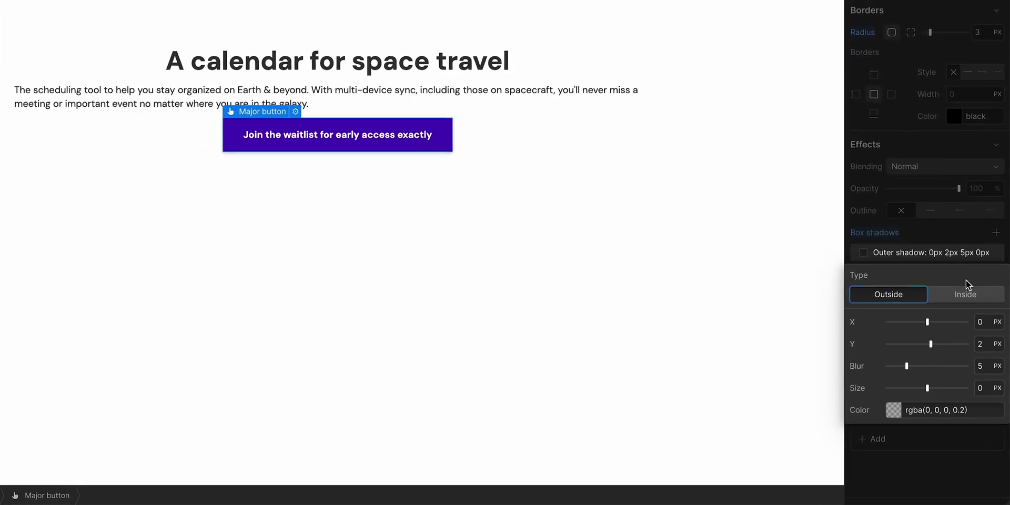
pyautogui.moveTo(930, 343); pyautogui.dragTo(994, 341)
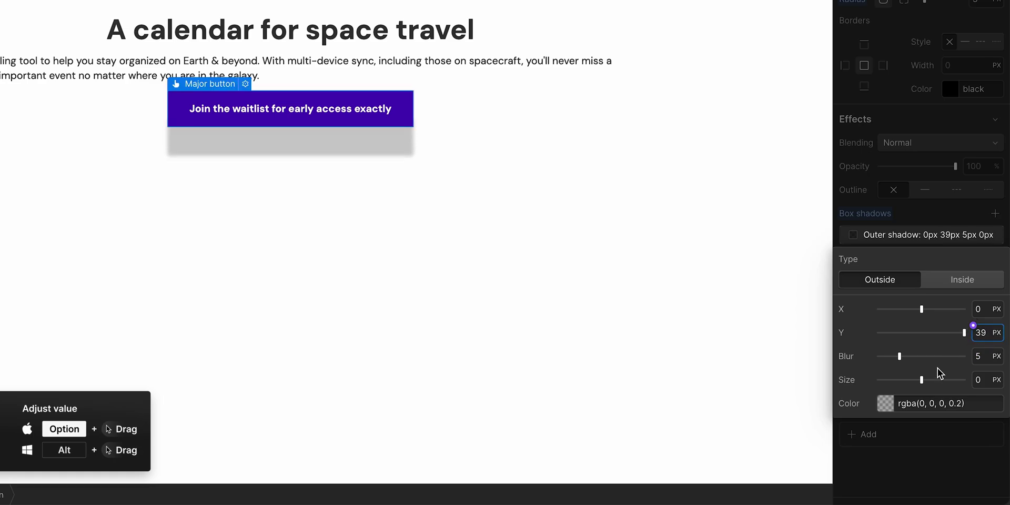
pyautogui.moveTo(921, 380); pyautogui.dragTo(997, 358)
pyautogui.click(989, 360)
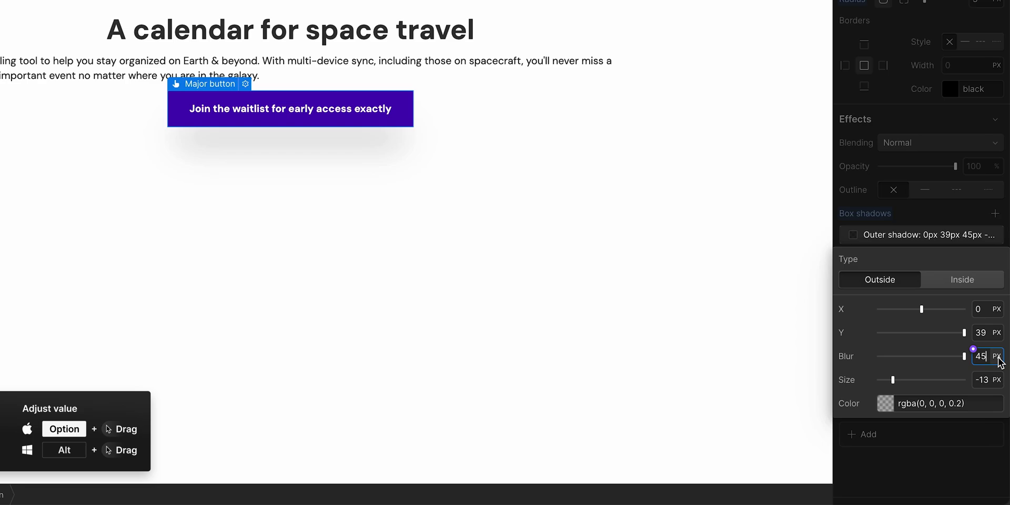
pyautogui.click(879, 398)
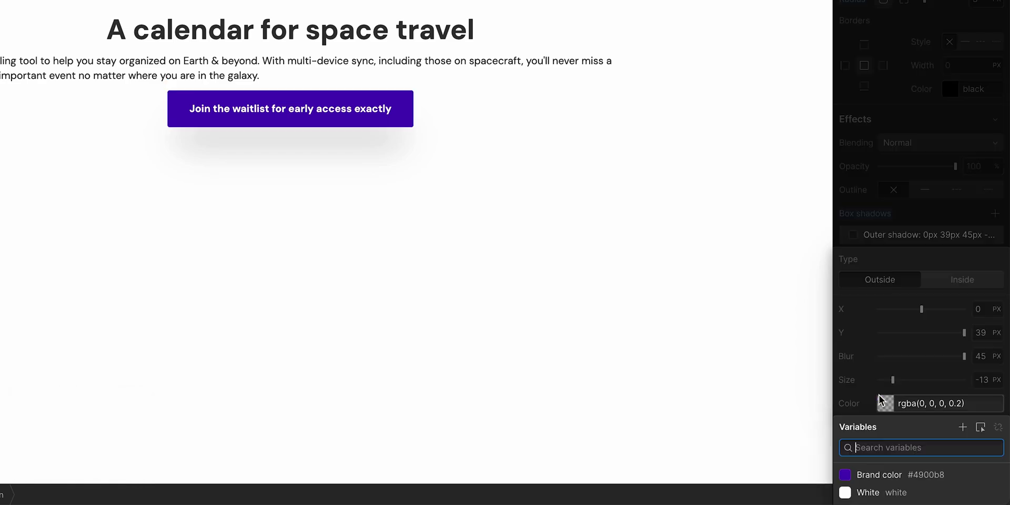
pyautogui.click(896, 475)
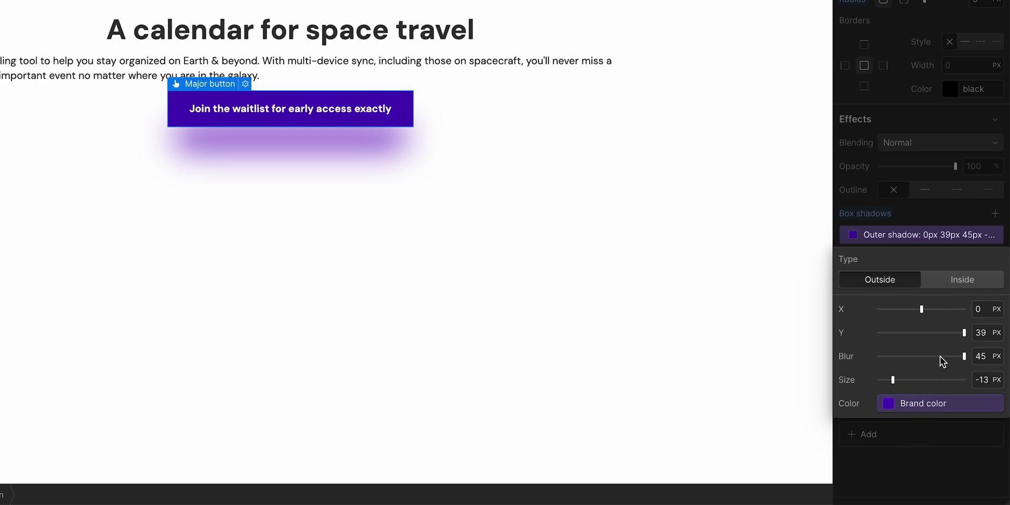
pyautogui.moveTo(964, 333)
pyautogui.mouseDown()
pyautogui.moveTo(946, 333)
pyautogui.moveTo(964, 333)
pyautogui.mouseUp()
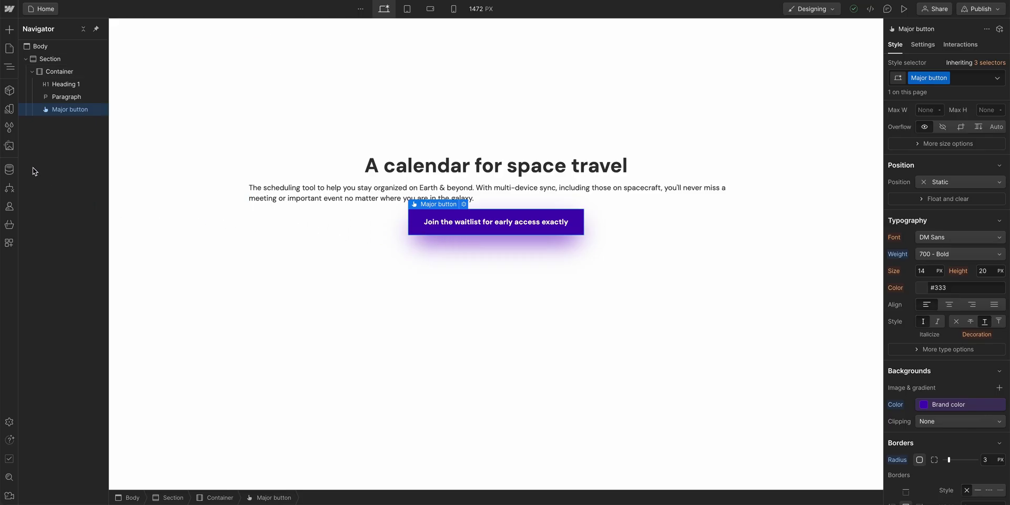
# Place Calendar-app.jpg from Assets beneath the button and give it a 3 px border radius.
pyautogui.click(12, 151)
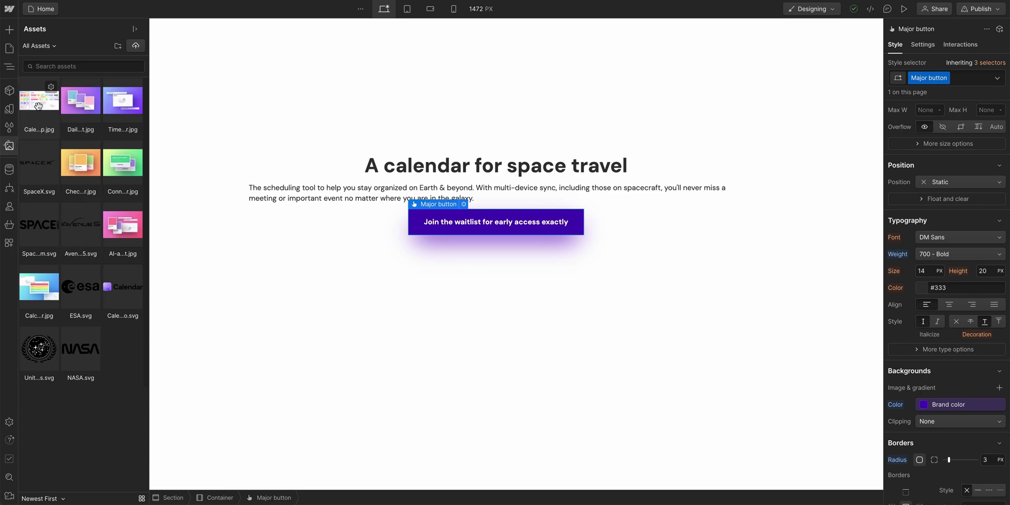
pyautogui.moveTo(38, 106); pyautogui.dragTo(412, 243)
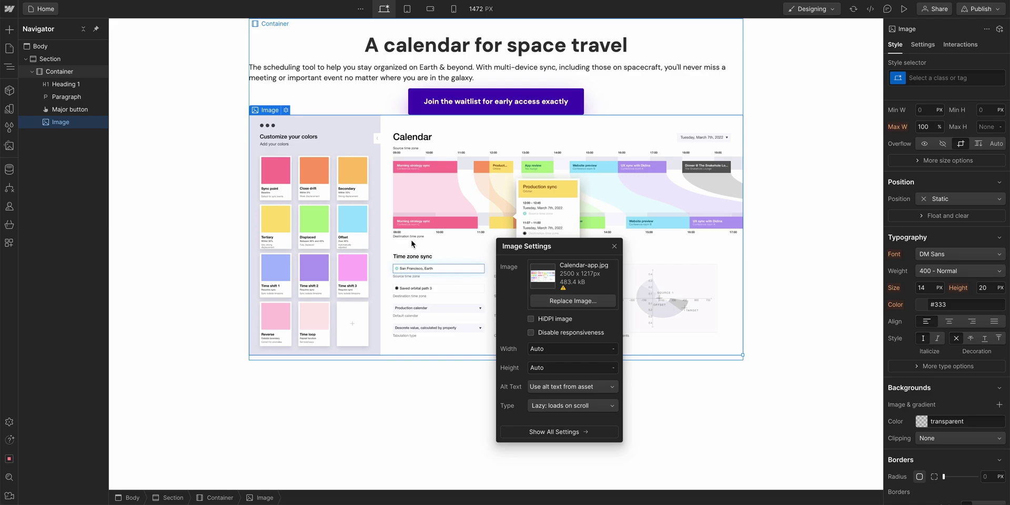
pyautogui.click(411, 240)
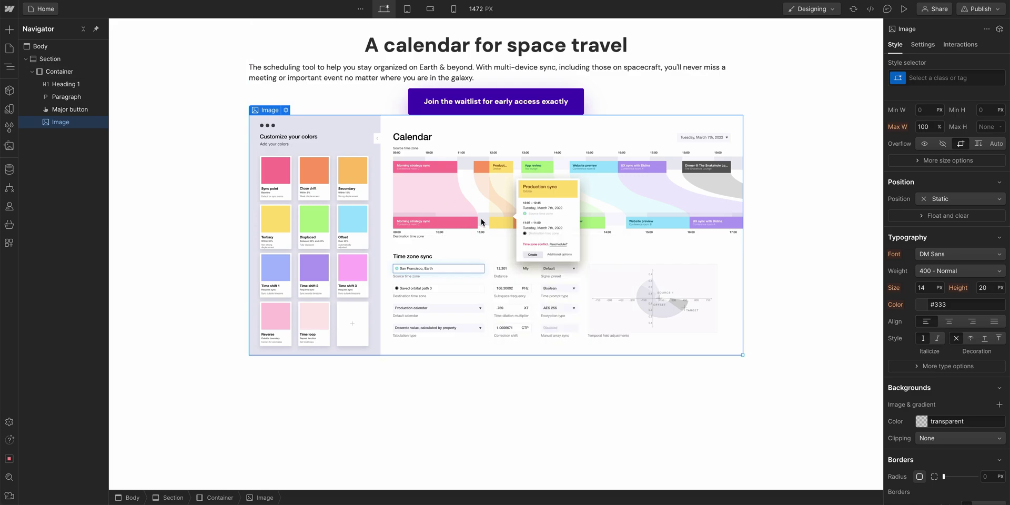
pyautogui.scroll(-6, 920, 215)
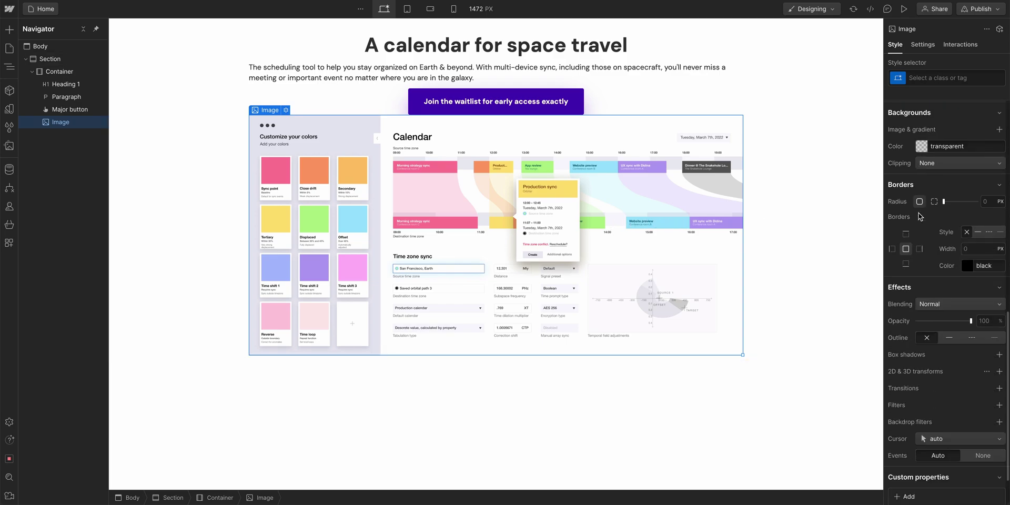
pyautogui.moveTo(942, 144); pyautogui.dragTo(947, 144)
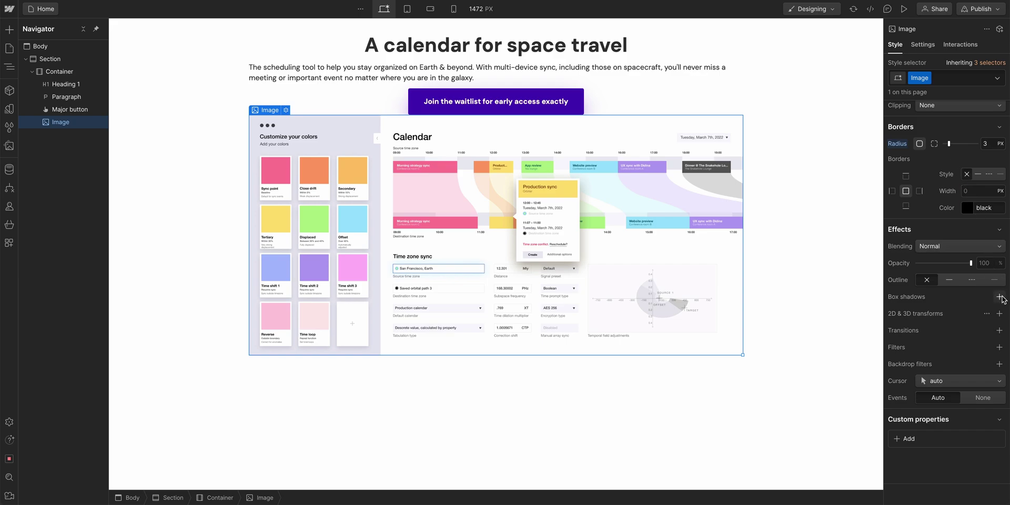
# Give the calendar image a Brand color box shadow with a 116 px blur.
pyautogui.click(1000, 297)
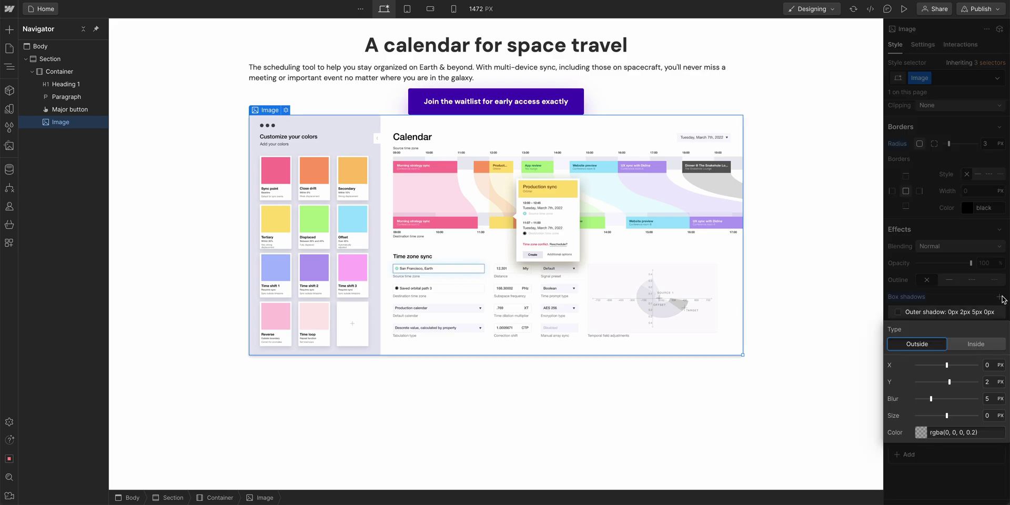
pyautogui.click(920, 431)
pyautogui.click(926, 481)
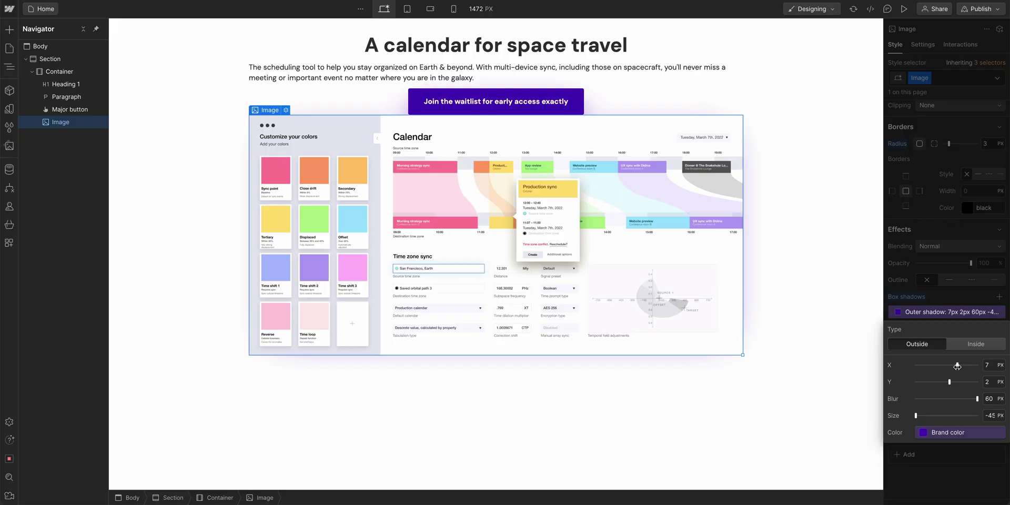
pyautogui.click(986, 398)
pyautogui.write('116')
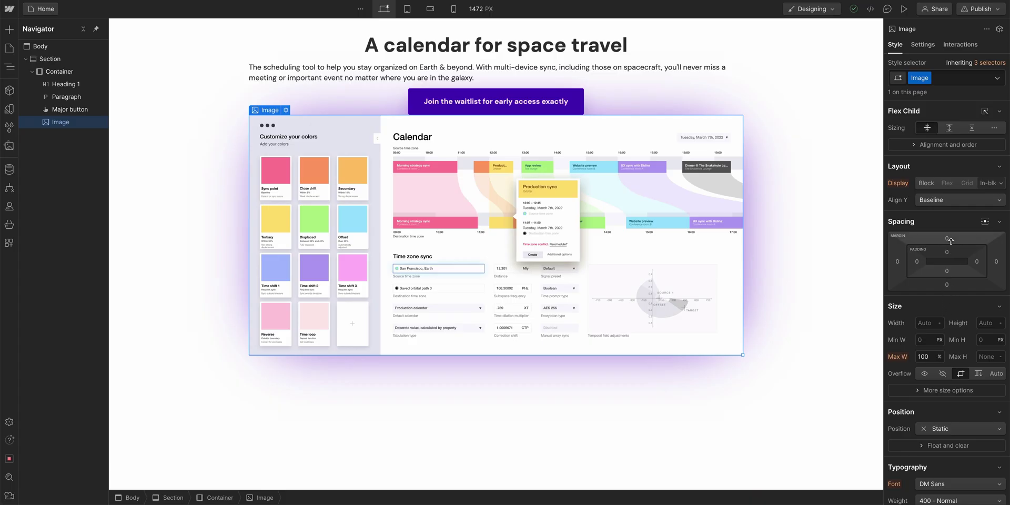
# Give the calendar image an 80 px top margin and select the hero Container.
pyautogui.moveTo(950, 241); pyautogui.dragTo(950, 183)
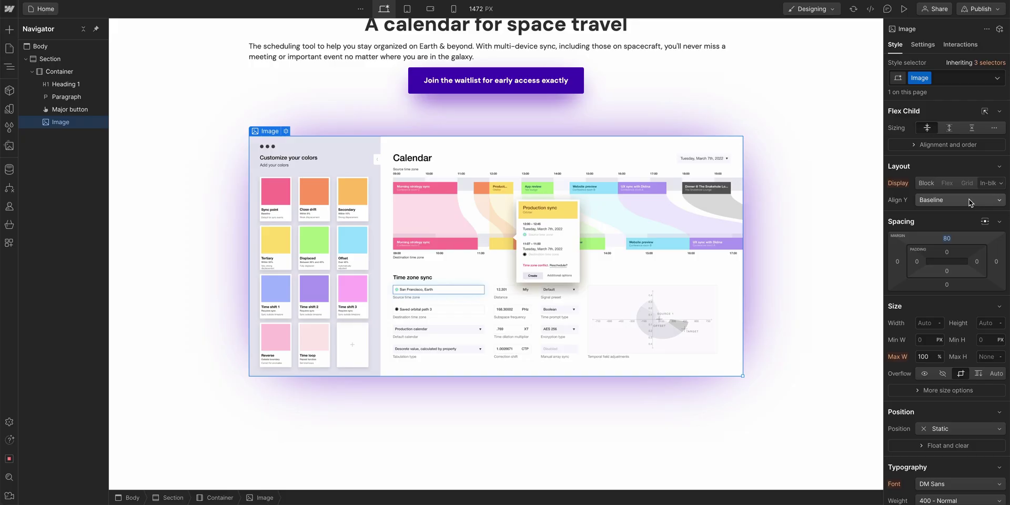
pyautogui.click(666, 100)
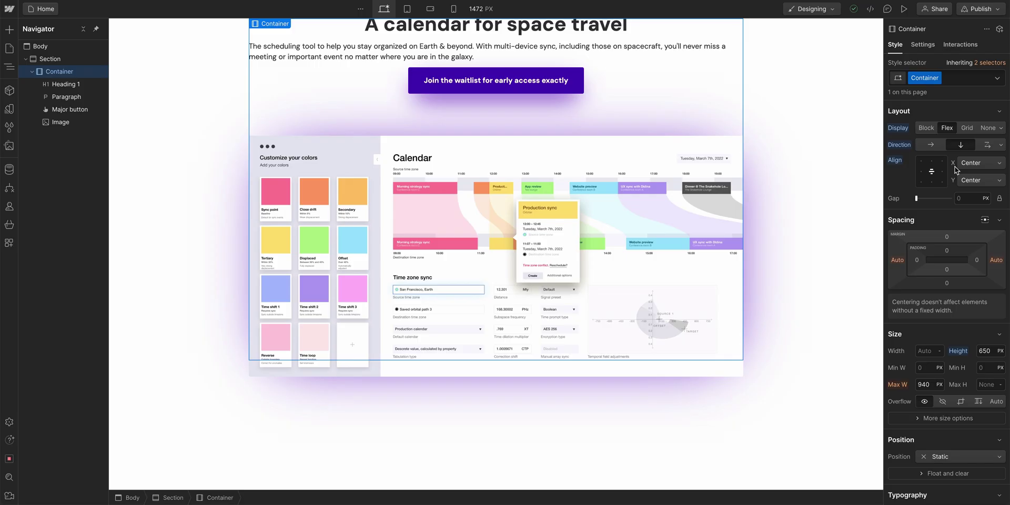
# Reset the Container height to auto, then test by pasting and deleting paragraph copies.
pyautogui.click(958, 350)
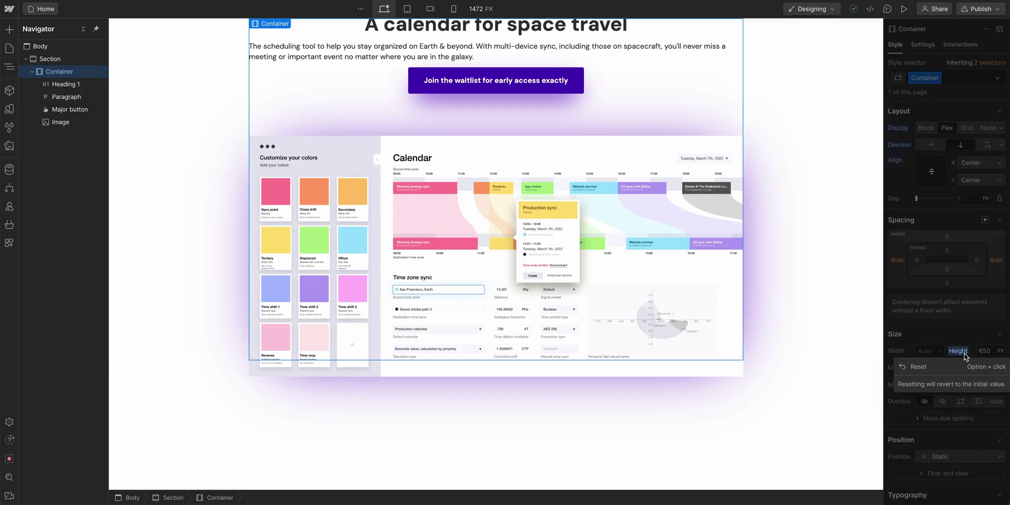
pyautogui.click(921, 367)
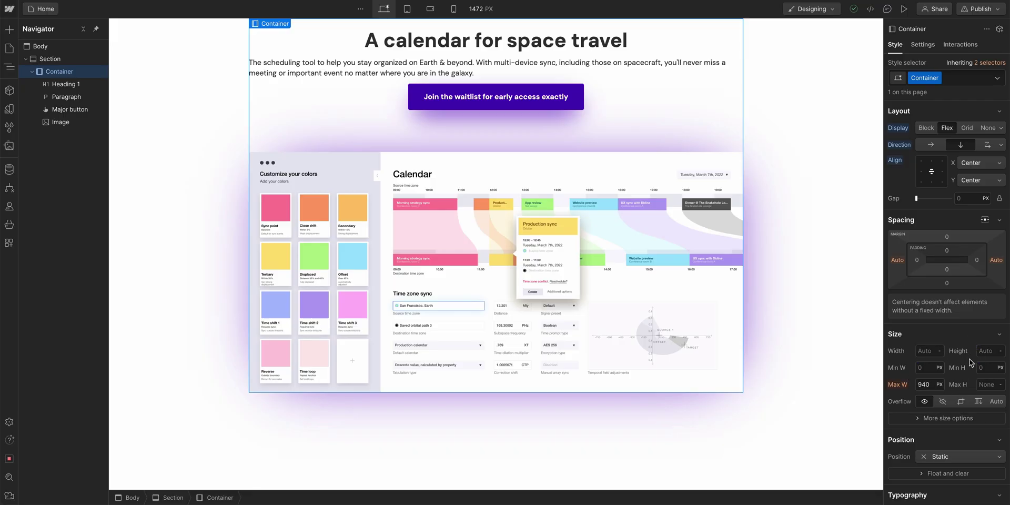
pyautogui.click(581, 68)
pyautogui.hotkey('ctrl', 'c')
pyautogui.hotkey('ctrl', 'v')
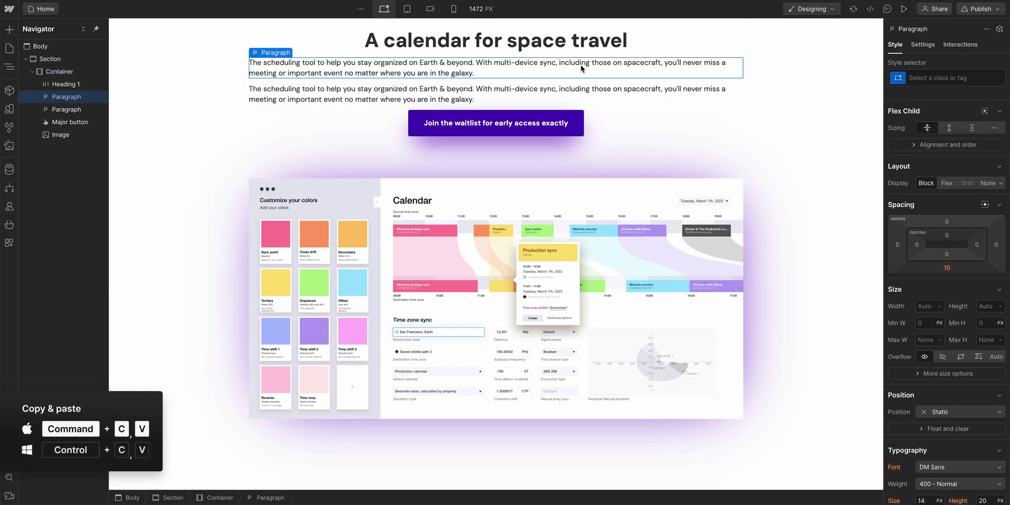
pyautogui.hotkey('ctrl', 'v')
pyautogui.click(650, 148)
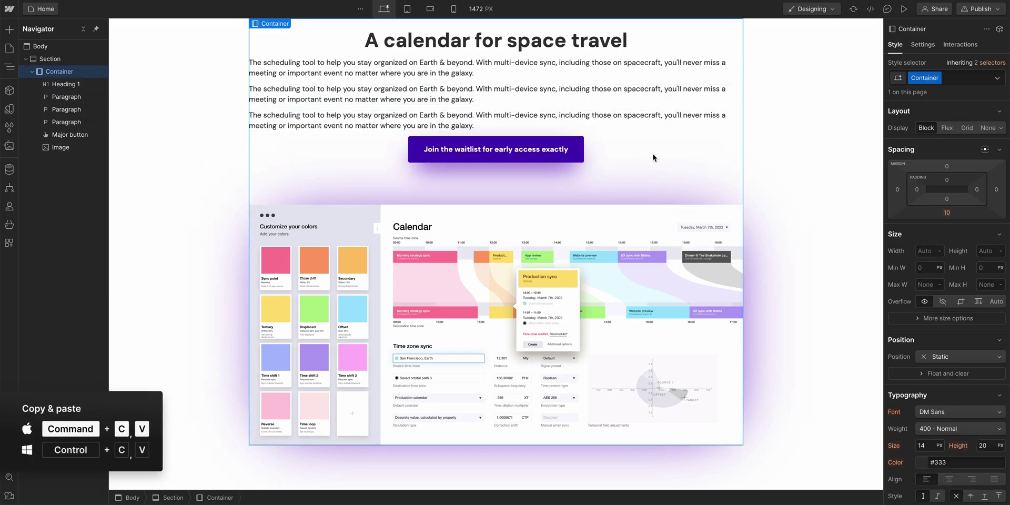
pyautogui.click(618, 97)
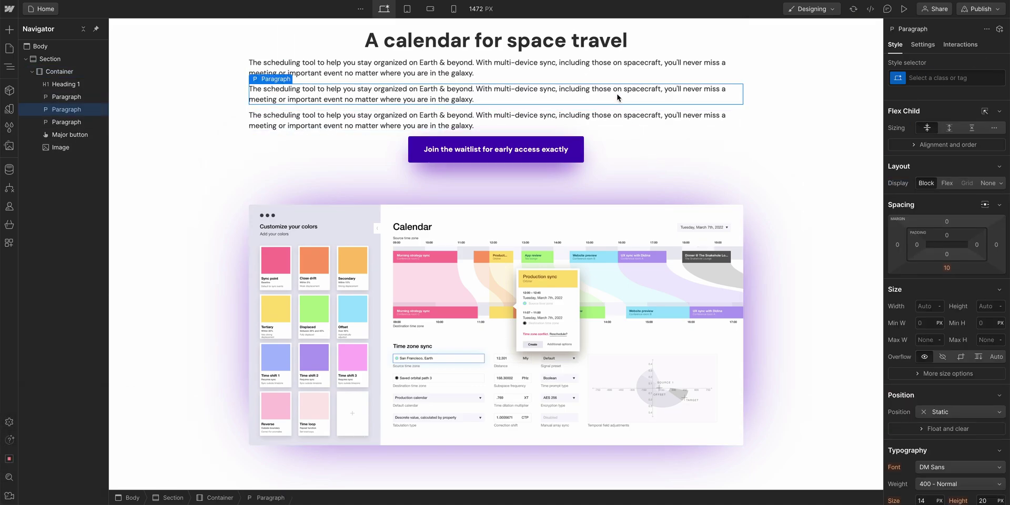
pyautogui.press('Delete')
pyautogui.press('Delete')
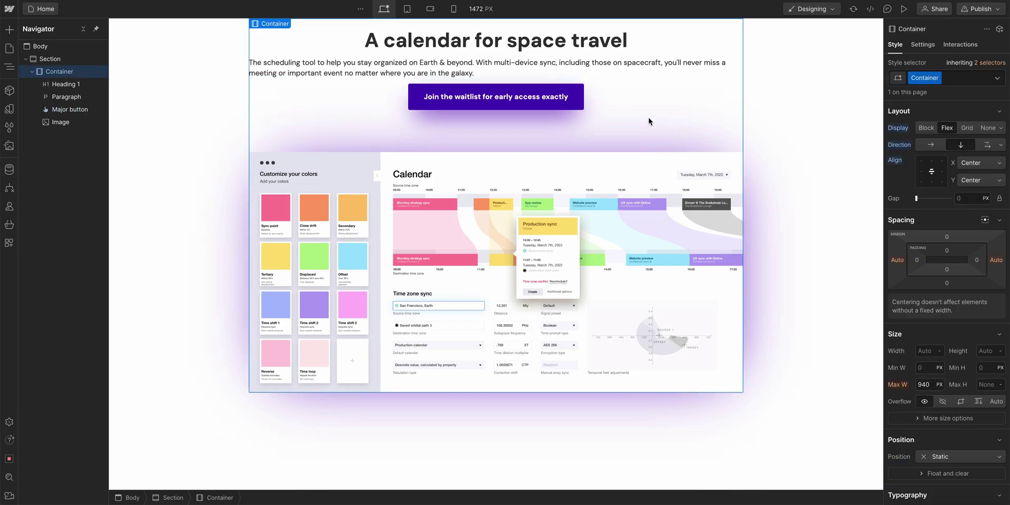
pyautogui.click(612, 76)
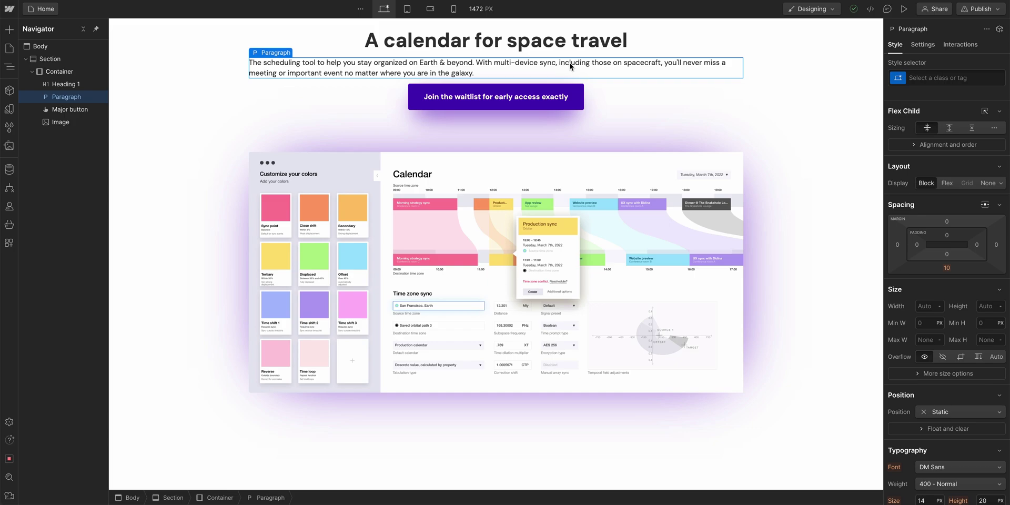
# Create a 'Hero paragraph' class with a 48 px bottom margin and select the hero Section.
pyautogui.click(933, 75)
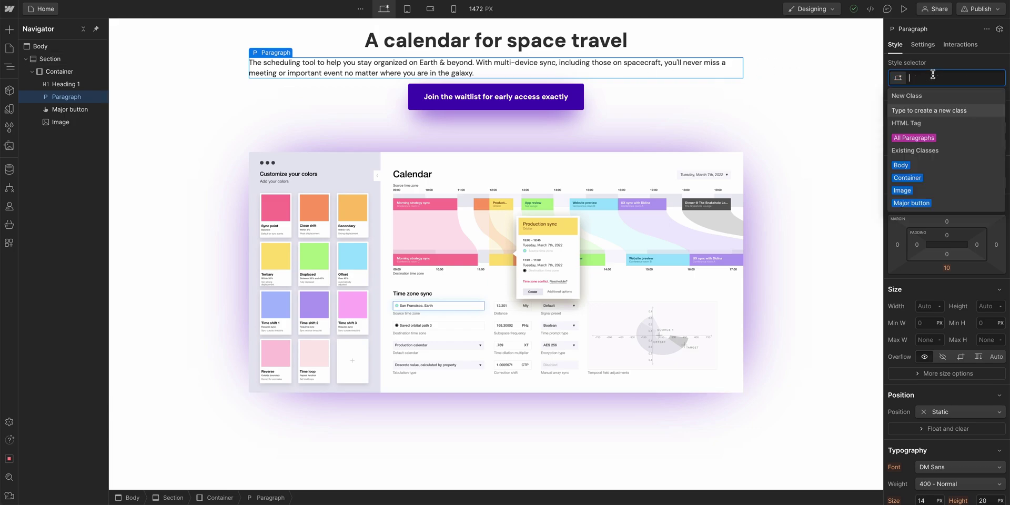
pyautogui.write('Hero para')
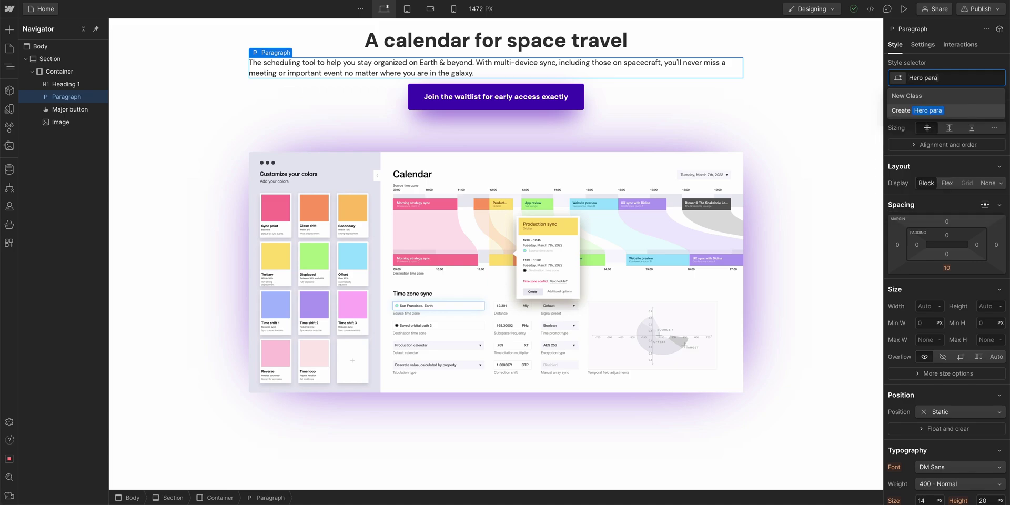
pyautogui.write('graph')
pyautogui.press('Return')
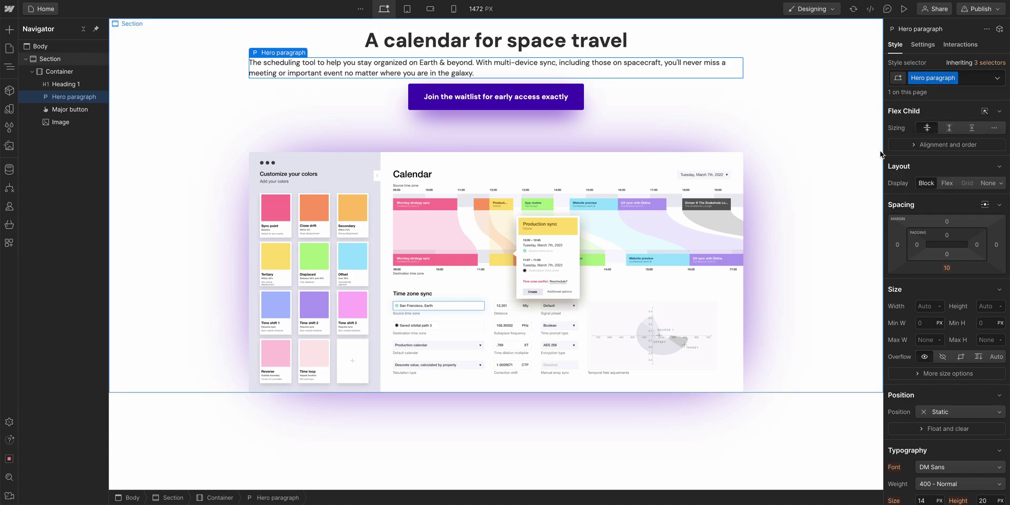
pyautogui.moveTo(952, 268); pyautogui.dragTo(964, 291)
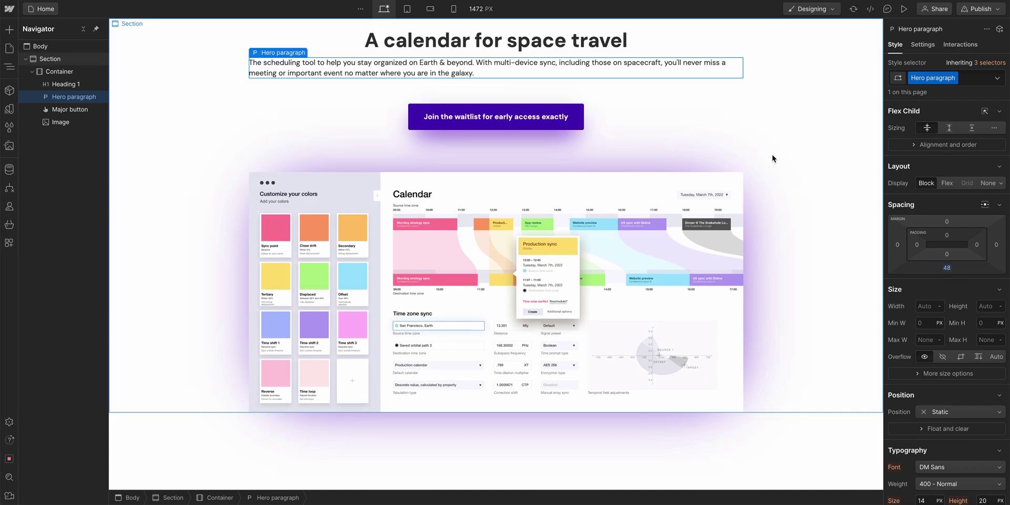
pyautogui.click(762, 134)
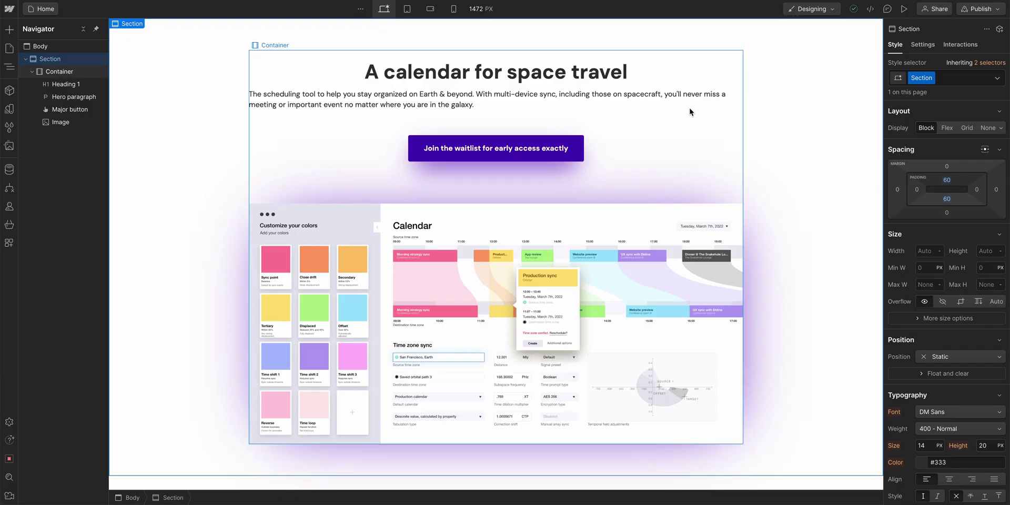
# Center-align the hero paragraph text.
pyautogui.click(709, 100)
pyautogui.scroll(-5, 946, 263)
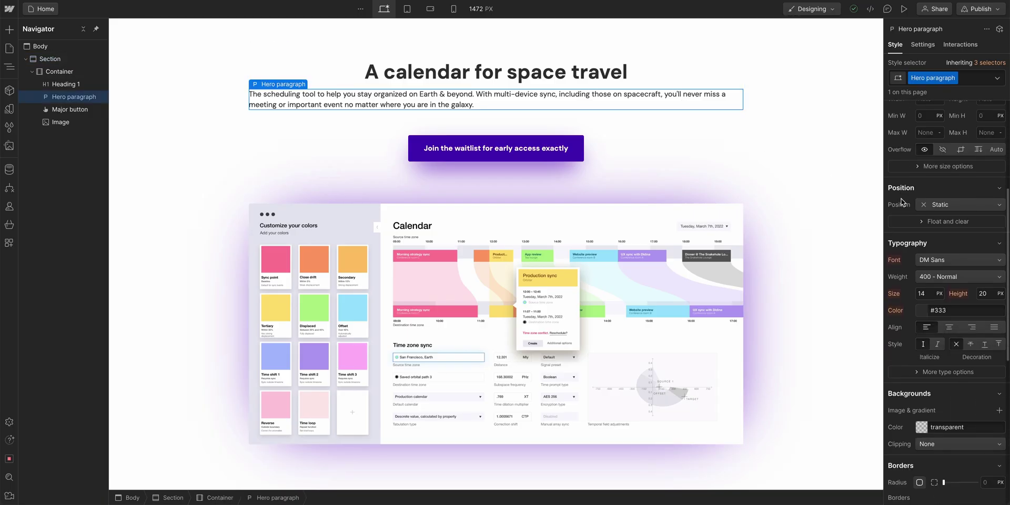
pyautogui.click(949, 314)
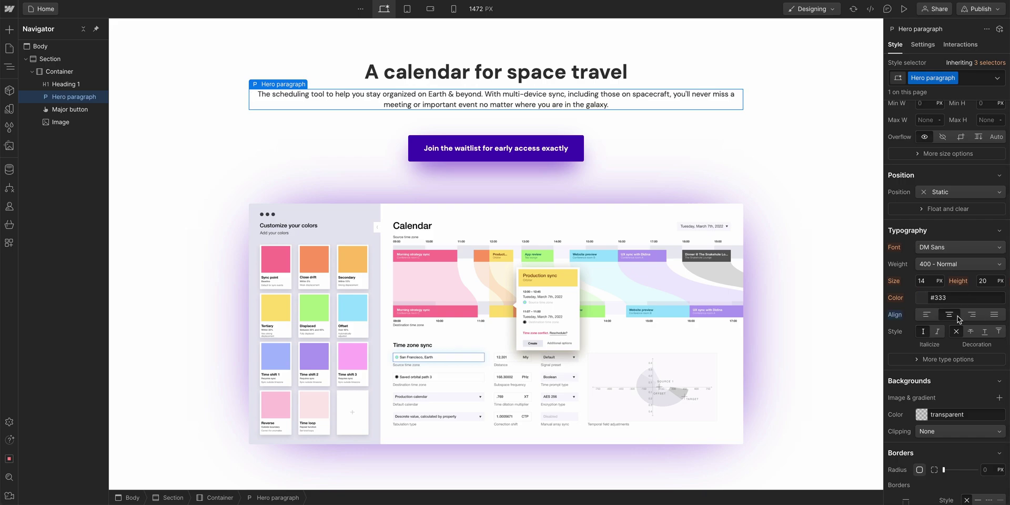
# Give the main heading a new 'Big heading' class with text size 61 px.
pyautogui.click(620, 83)
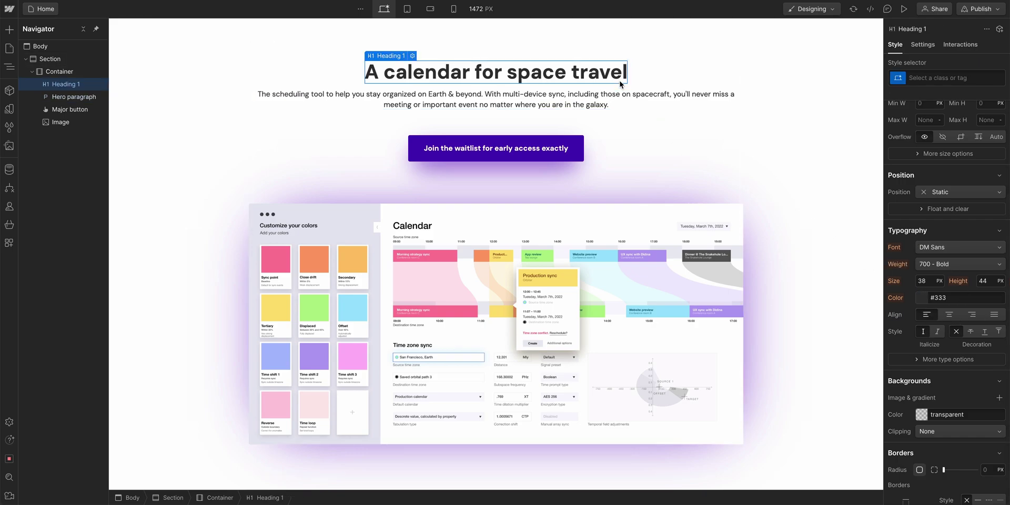
pyautogui.click(927, 72)
pyautogui.write('Big heading')
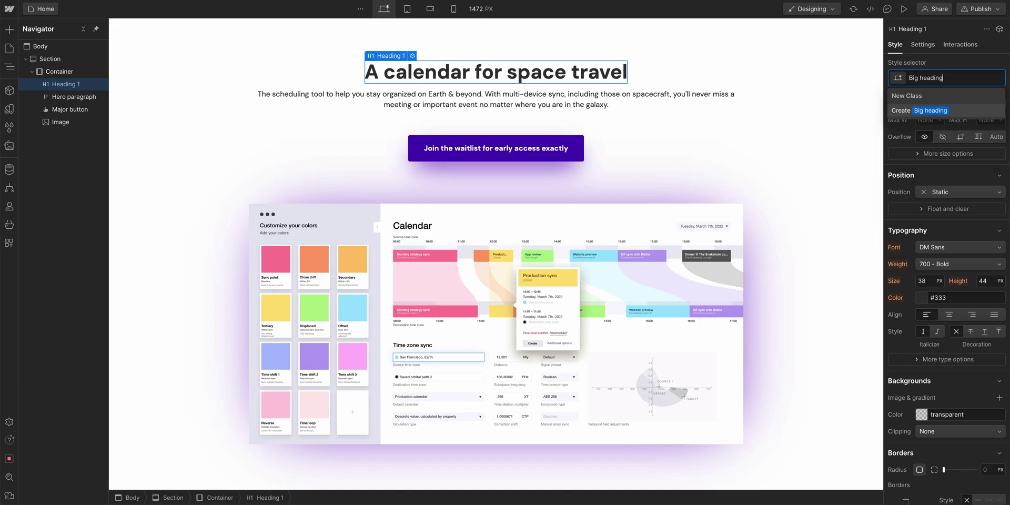
pyautogui.press('Return')
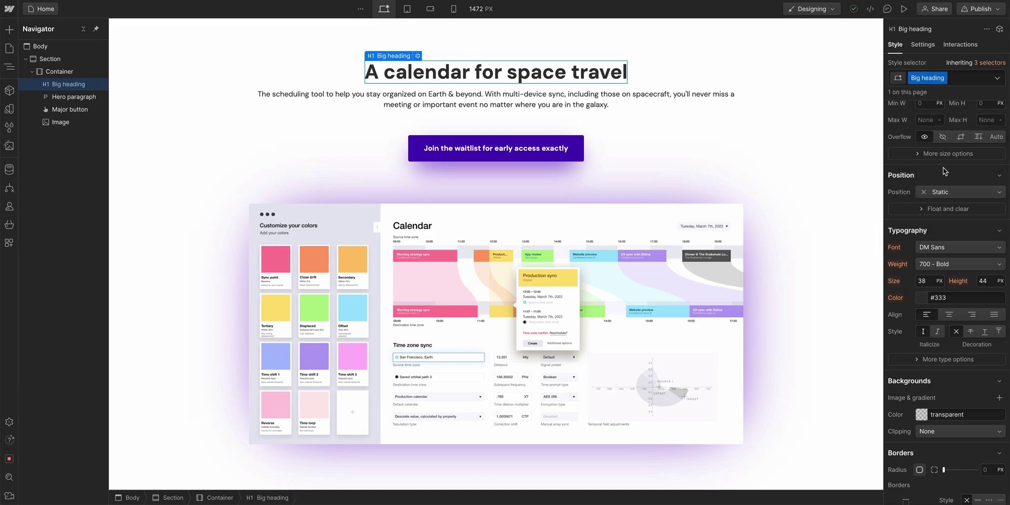
pyautogui.moveTo(924, 280); pyautogui.dragTo(996, 283)
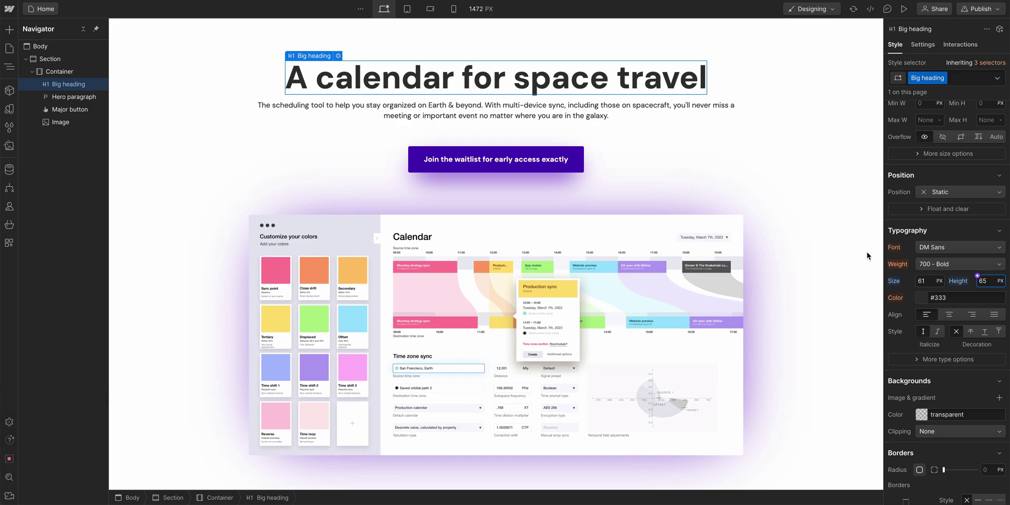
# Reduce the hero paragraph's bottom margin to 20 and clear the selection.
pyautogui.click(574, 118)
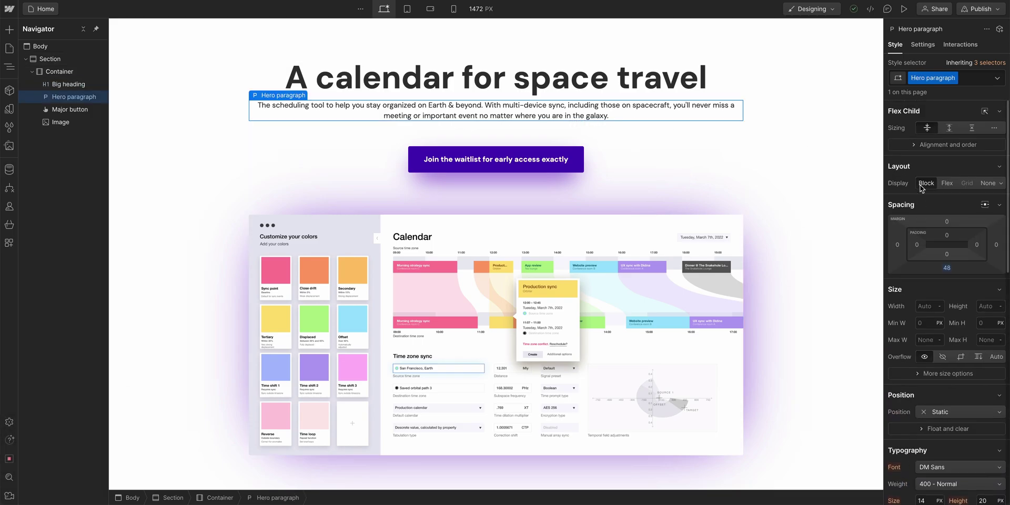
pyautogui.moveTo(950, 271); pyautogui.dragTo(962, 254)
pyautogui.press('Escape')
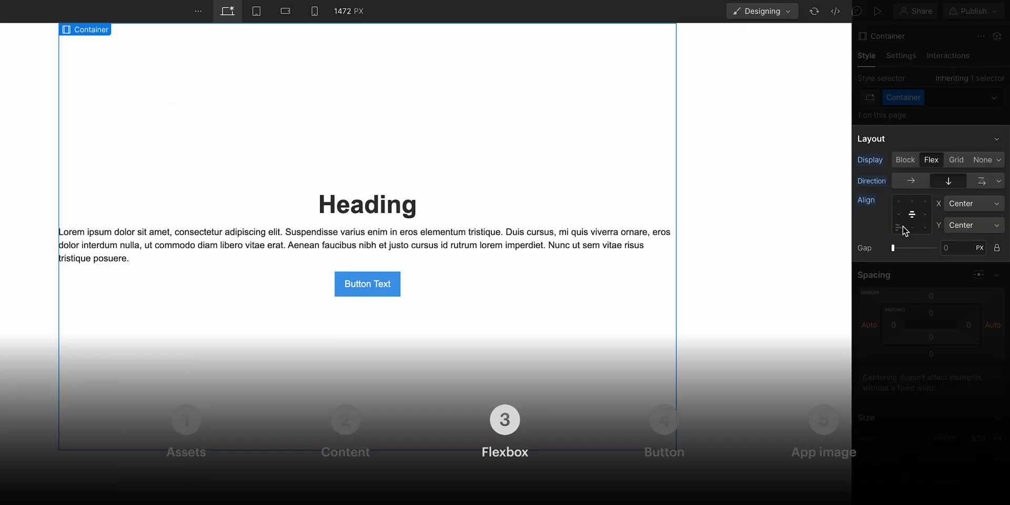
# Center the hero content vertically and horizontally with the flex alignment controls.
pyautogui.click(899, 227)
pyautogui.click(899, 214)
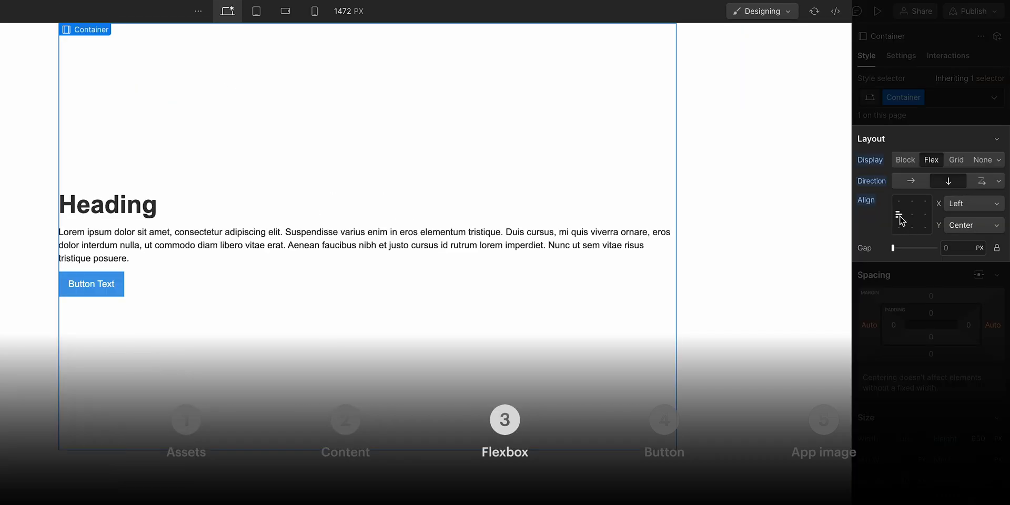
pyautogui.click(926, 215)
pyautogui.click(913, 216)
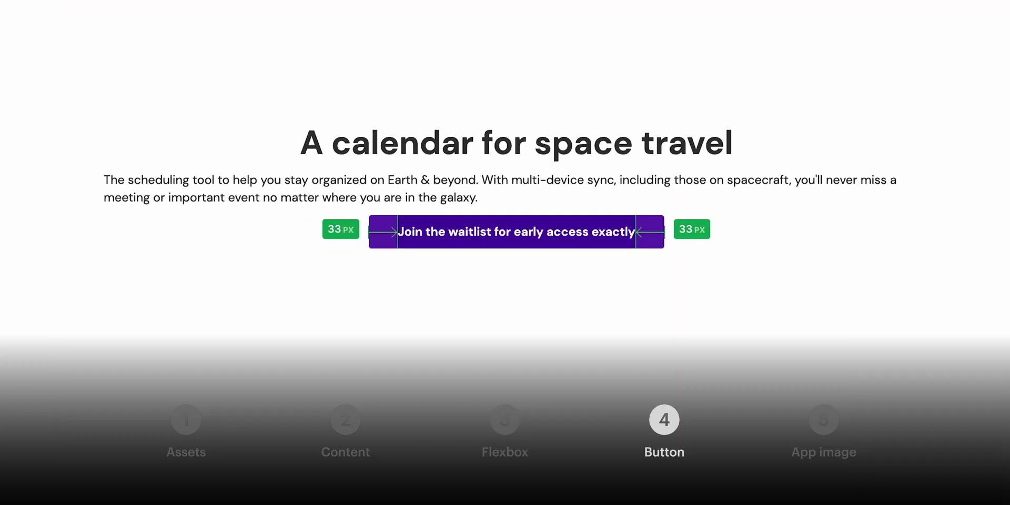
# Add a purple button shadow, place the app image, and retitle the heading 'A calendar for space travel'.
pyautogui.moveTo(953, 333); pyautogui.dragTo(960, 333)
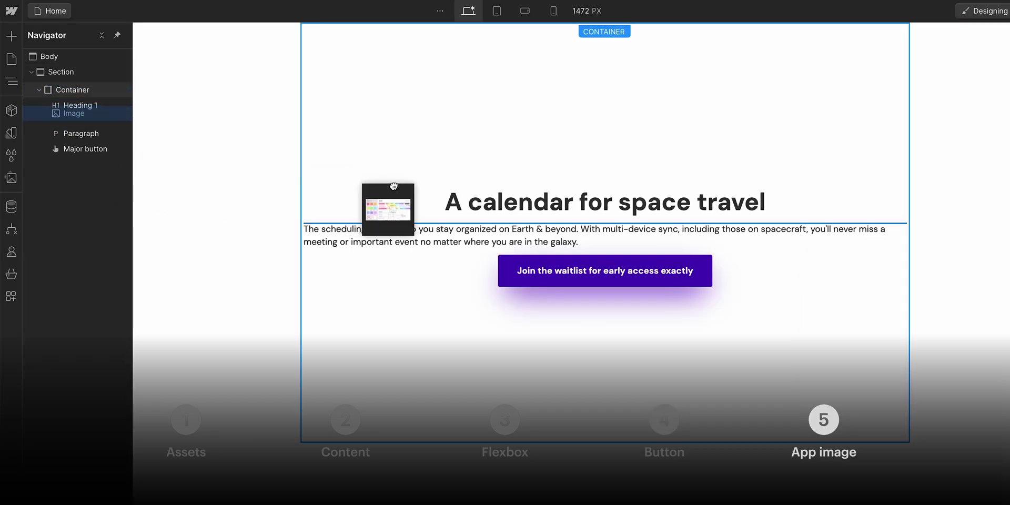
pyautogui.moveTo(358, 182); pyautogui.dragTo(501, 292)
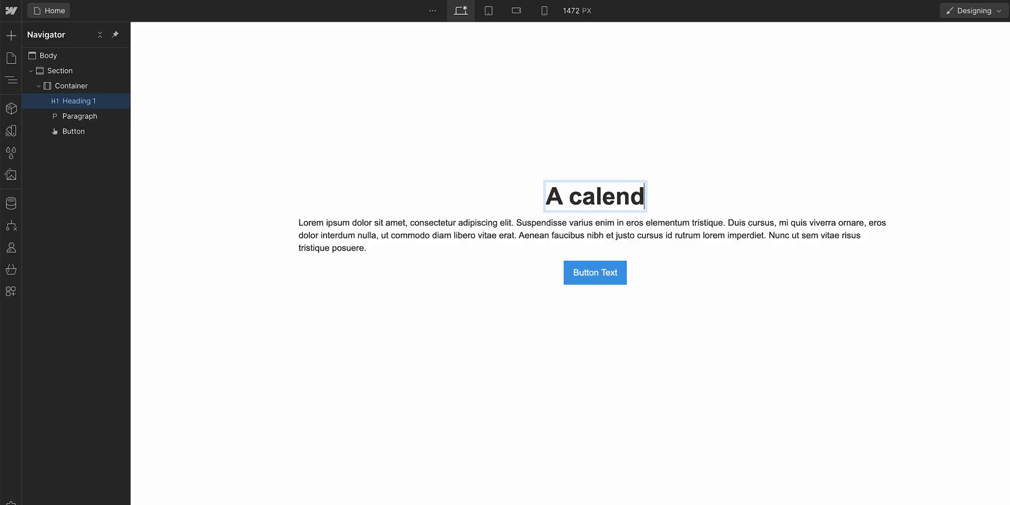
pyautogui.write('ar for space travel')
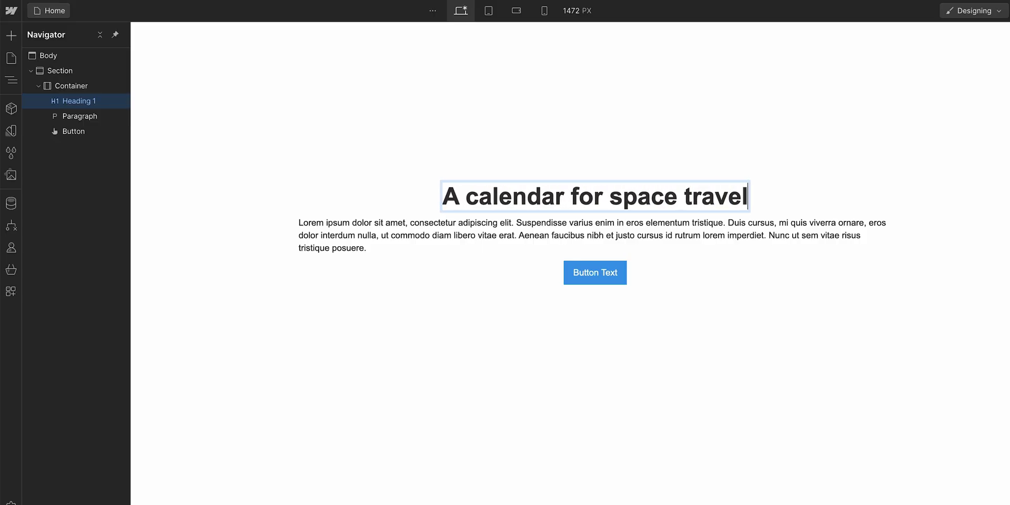